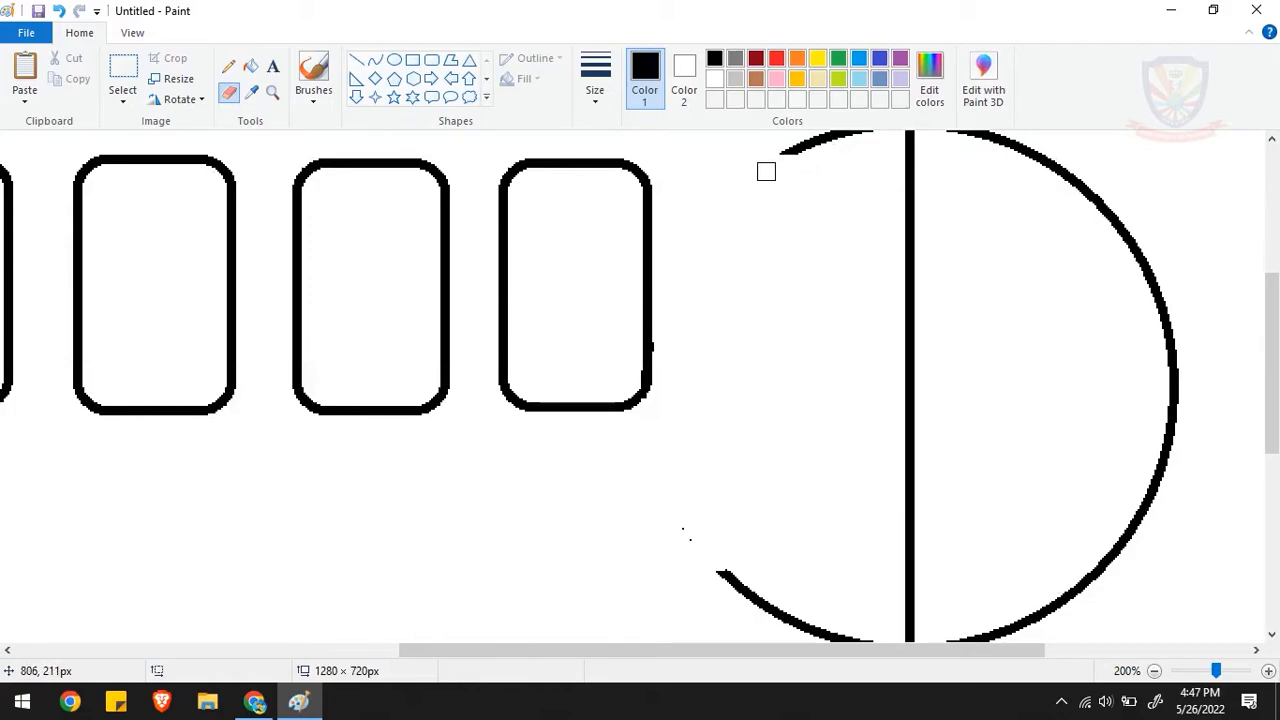
- Erase the vertical line and the remaining left arcs of the circle inside the body, keeping the rounded rear outline
{"action": "left_click_drag", "start_coordinate": [1271, 308], "coordinate": [1271, 357]}
{"action": "mouse_move", "coordinate": [689, 374]}
{"action": "left_mouse_down"}
{"action": "mouse_move", "coordinate": [729, 441]}
{"action": "mouse_move", "coordinate": [775, 449]}
{"action": "mouse_move", "coordinate": [762, 468]}
{"action": "mouse_move", "coordinate": [832, 490]}
{"action": "mouse_move", "coordinate": [815, 494]}
{"action": "mouse_move", "coordinate": [910, 495]}
{"action": "mouse_move", "coordinate": [895, 432]}
{"action": "mouse_move", "coordinate": [919, 439]}
{"action": "mouse_move", "coordinate": [903, 415]}
{"action": "mouse_move", "coordinate": [916, 441]}
{"action": "mouse_move", "coordinate": [911, 228]}
{"action": "left_mouse_up"}
{"action": "left_click_drag", "start_coordinate": [1272, 392], "coordinate": [1273, 300]}
{"action": "mouse_move", "coordinate": [913, 505]}
{"action": "left_mouse_down"}
{"action": "mouse_move", "coordinate": [910, 263]}
{"action": "mouse_move", "coordinate": [789, 274]}
{"action": "left_mouse_up"}
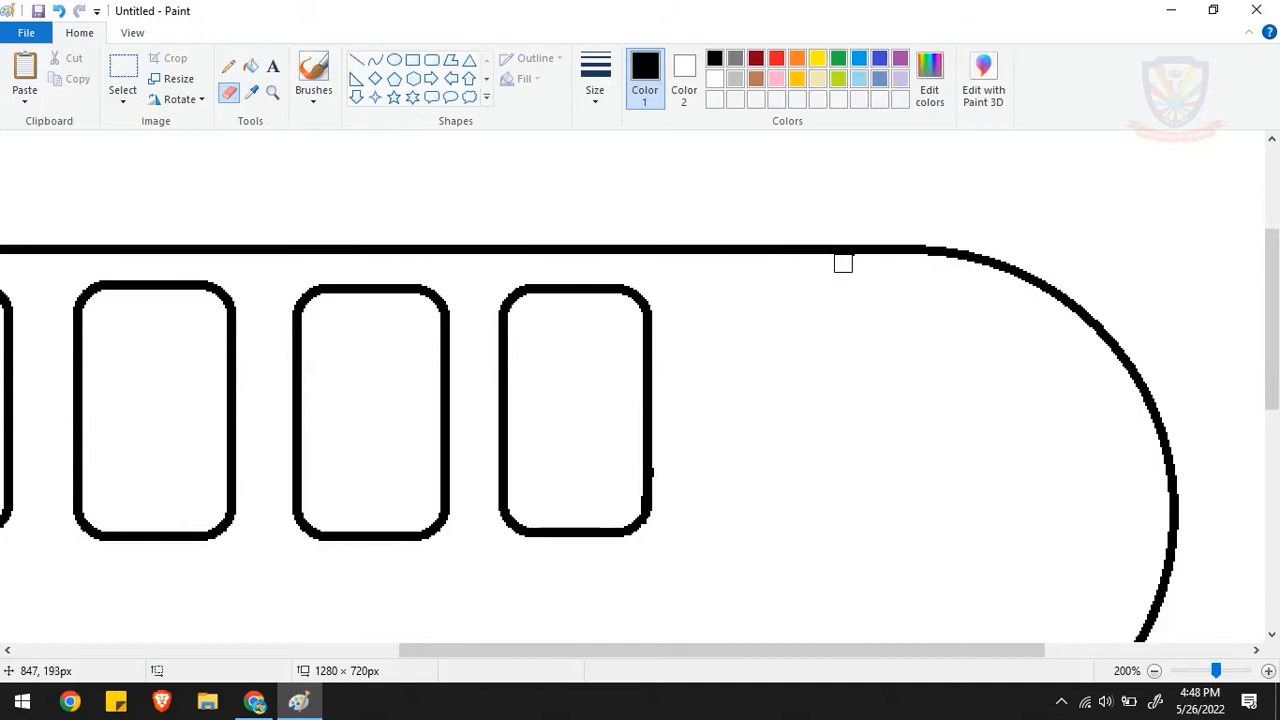
- Draw a fifth rounded-rectangle window after the fourth one, aligned with the row of windows in the body
{"action": "left_click", "coordinate": [432, 61]}
{"action": "left_click_drag", "start_coordinate": [706, 296], "coordinate": [838, 537]}
{"action": "left_click_drag", "start_coordinate": [800, 489], "coordinate": [804, 484]}
{"action": "left_click", "coordinate": [926, 355]}
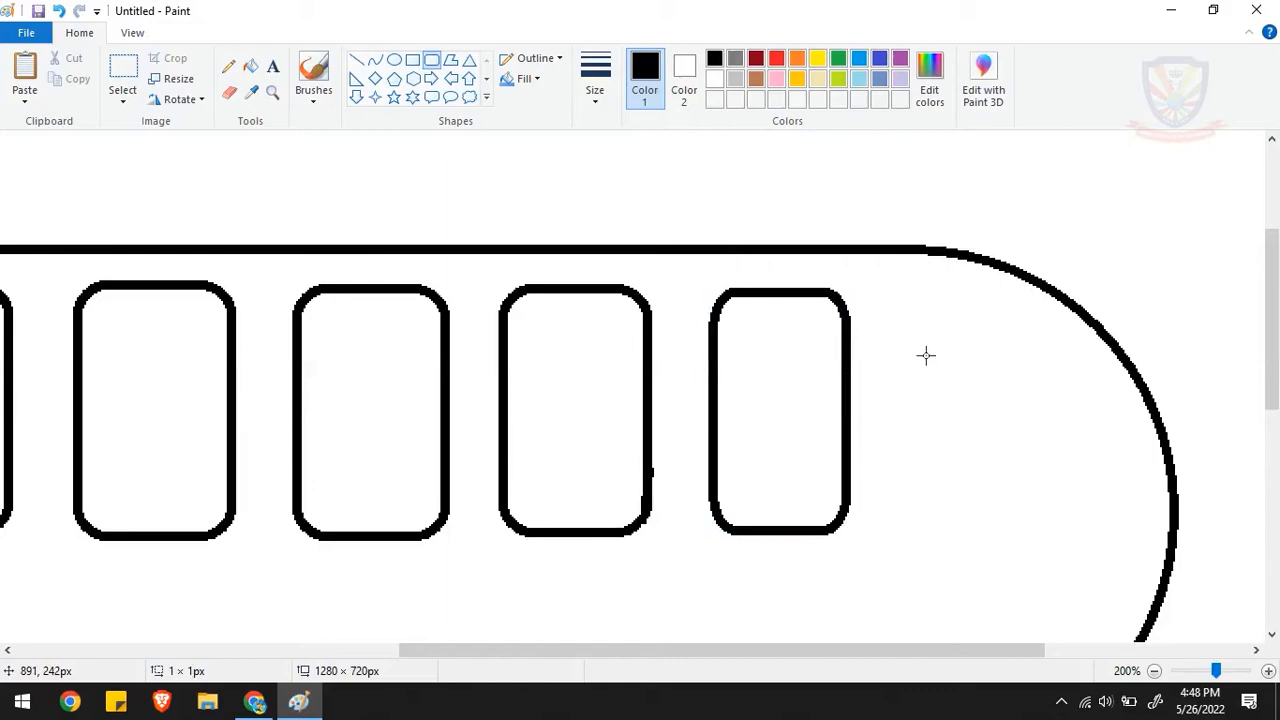
- Draw an upright rectangle of about 46 × 85 px across the middle of the body's rounded rear end
{"action": "scroll", "coordinate": [902, 291], "scroll_direction": "right", "scroll_amount": 3}
{"action": "scroll", "coordinate": [970, 500], "scroll_direction": "down", "scroll_amount": 2}
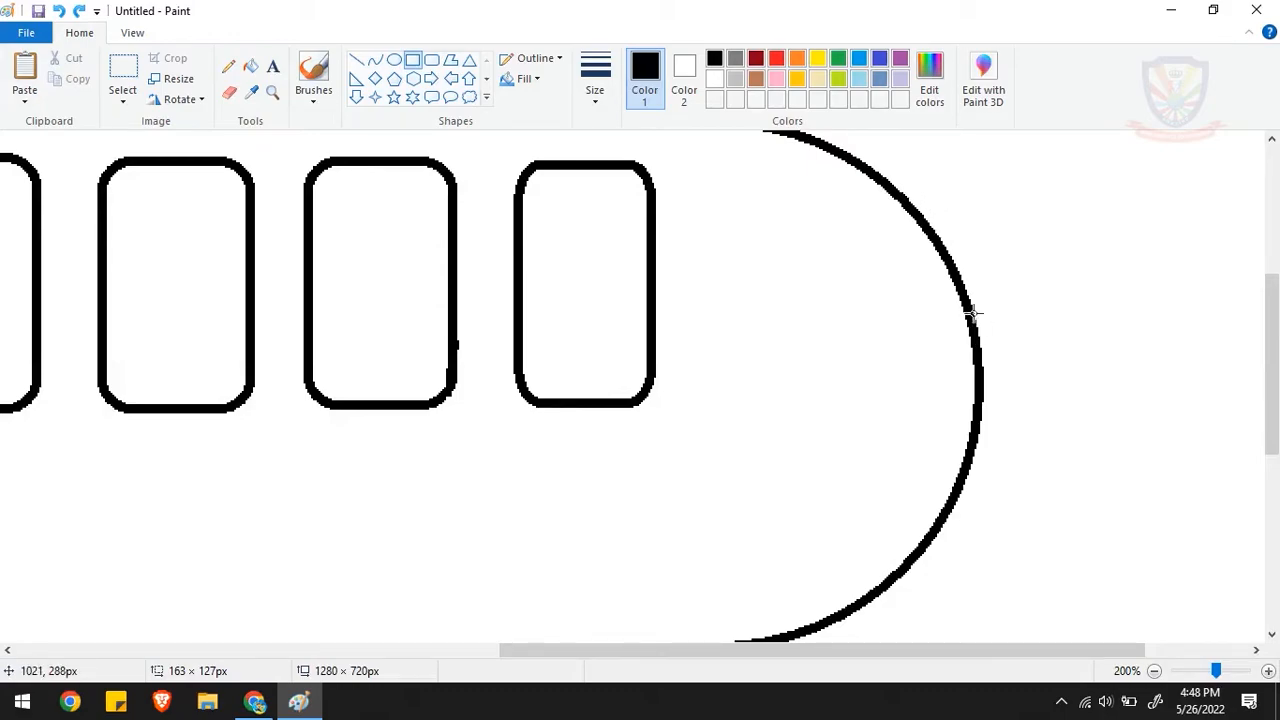
{"action": "left_click_drag", "start_coordinate": [942, 298], "coordinate": [1028, 457]}
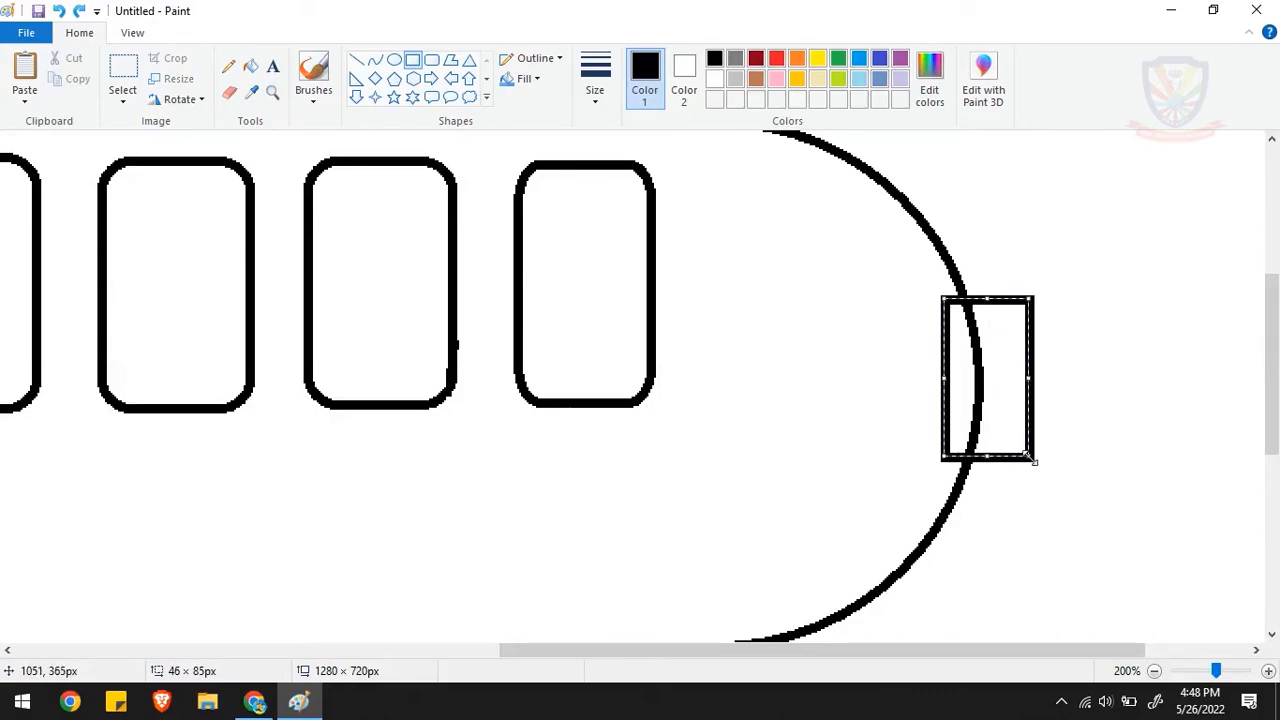
{"action": "mouse_move", "coordinate": [1271, 434]}
{"action": "left_mouse_down"}
{"action": "mouse_move", "coordinate": [1274, 458]}
{"action": "mouse_move", "coordinate": [1274, 438]}
{"action": "left_mouse_up"}
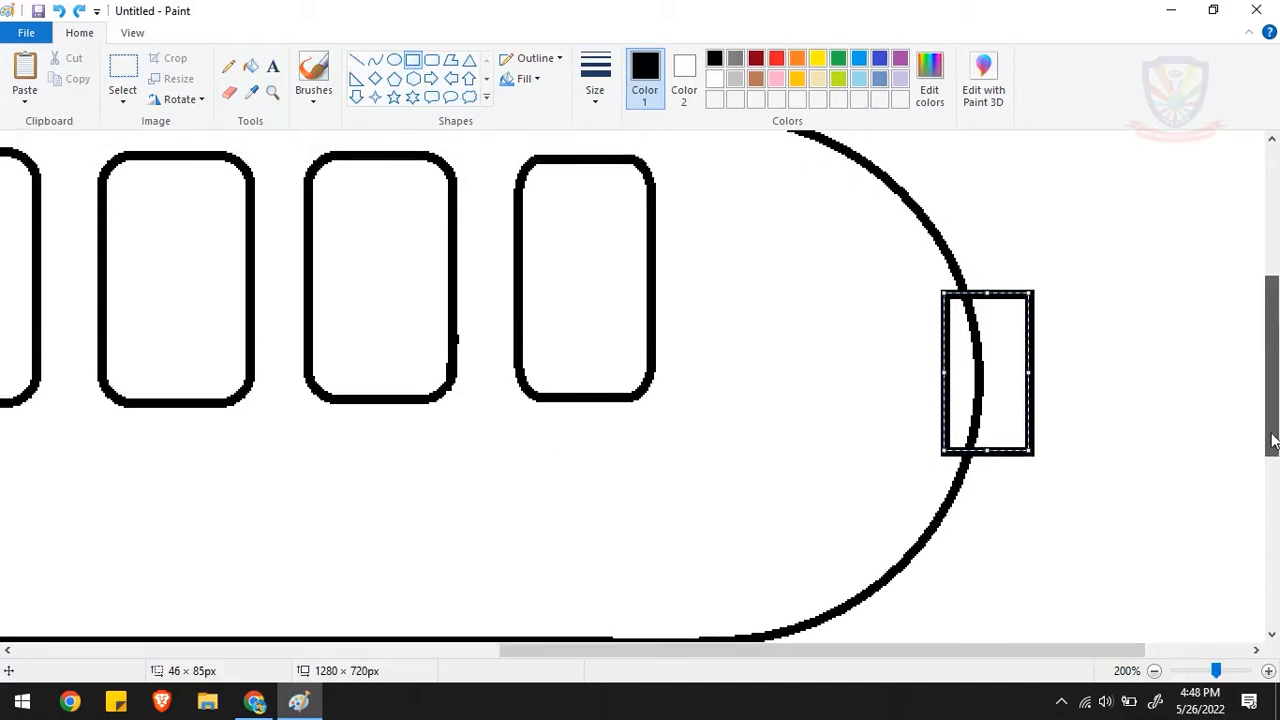
{"action": "left_click", "coordinate": [1154, 671]}
{"action": "scroll", "coordinate": [1255, 402], "scroll_direction": "up", "scroll_amount": 2}
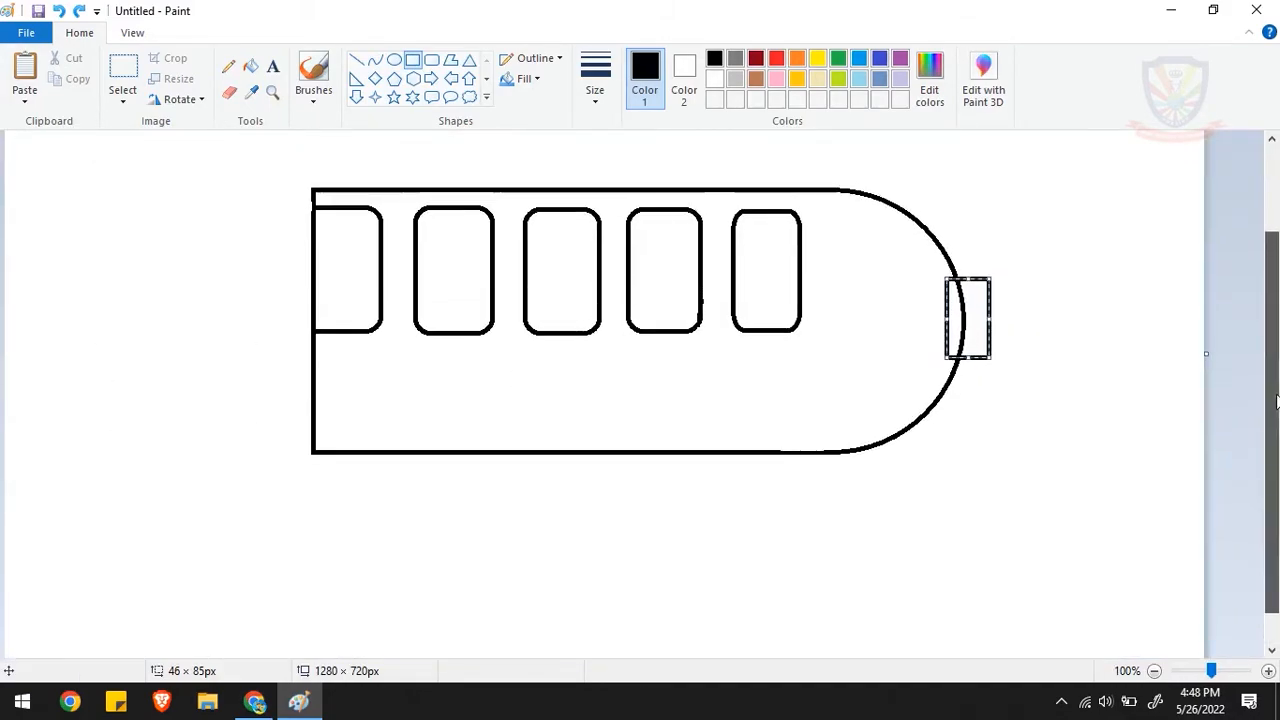
{"action": "left_click_drag", "start_coordinate": [989, 335], "coordinate": [987, 335]}
{"action": "left_click", "coordinate": [988, 264]}
- Draw a tall rectangle of about 69 × 207 px against the outer side of the small rear rectangle, vertically centred on it
{"action": "left_click_drag", "start_coordinate": [986, 245], "coordinate": [1051, 435]}
{"action": "mouse_move", "coordinate": [1021, 391]}
{"action": "left_mouse_down"}
{"action": "mouse_move", "coordinate": [1036, 393]}
{"action": "mouse_move", "coordinate": [1016, 375]}
{"action": "left_mouse_up"}
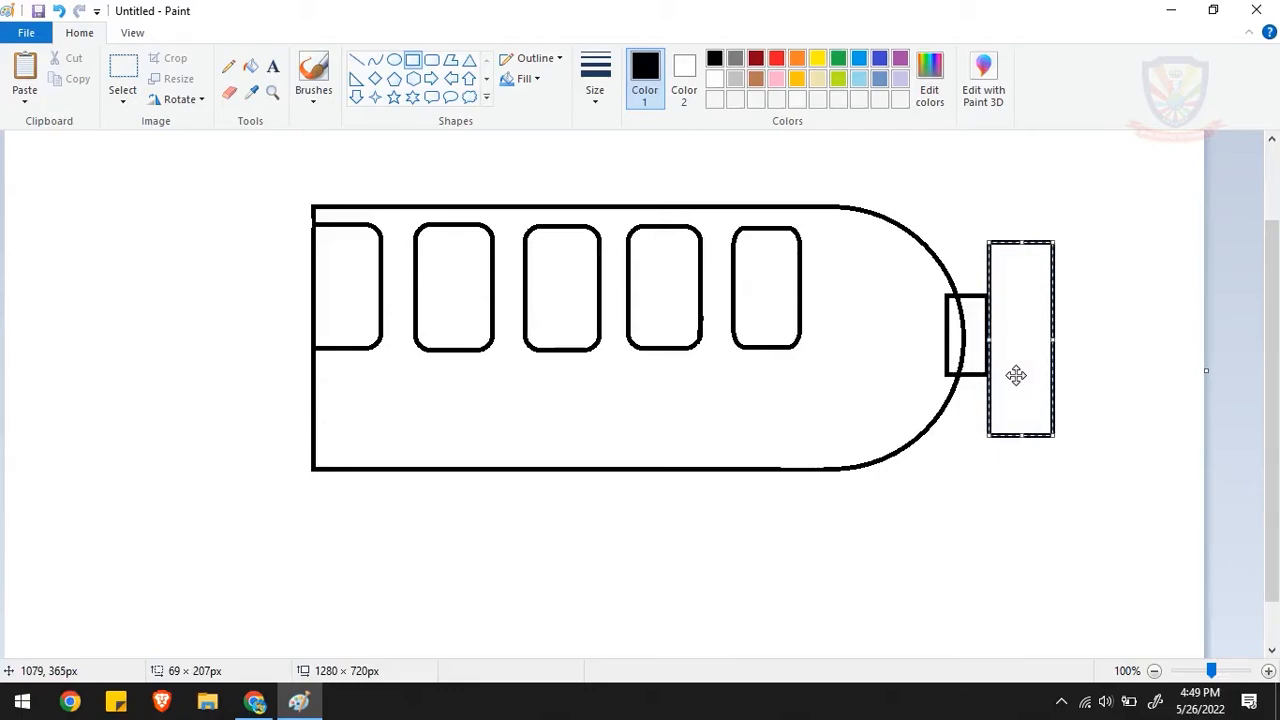
{"action": "left_click", "coordinate": [1075, 357]}
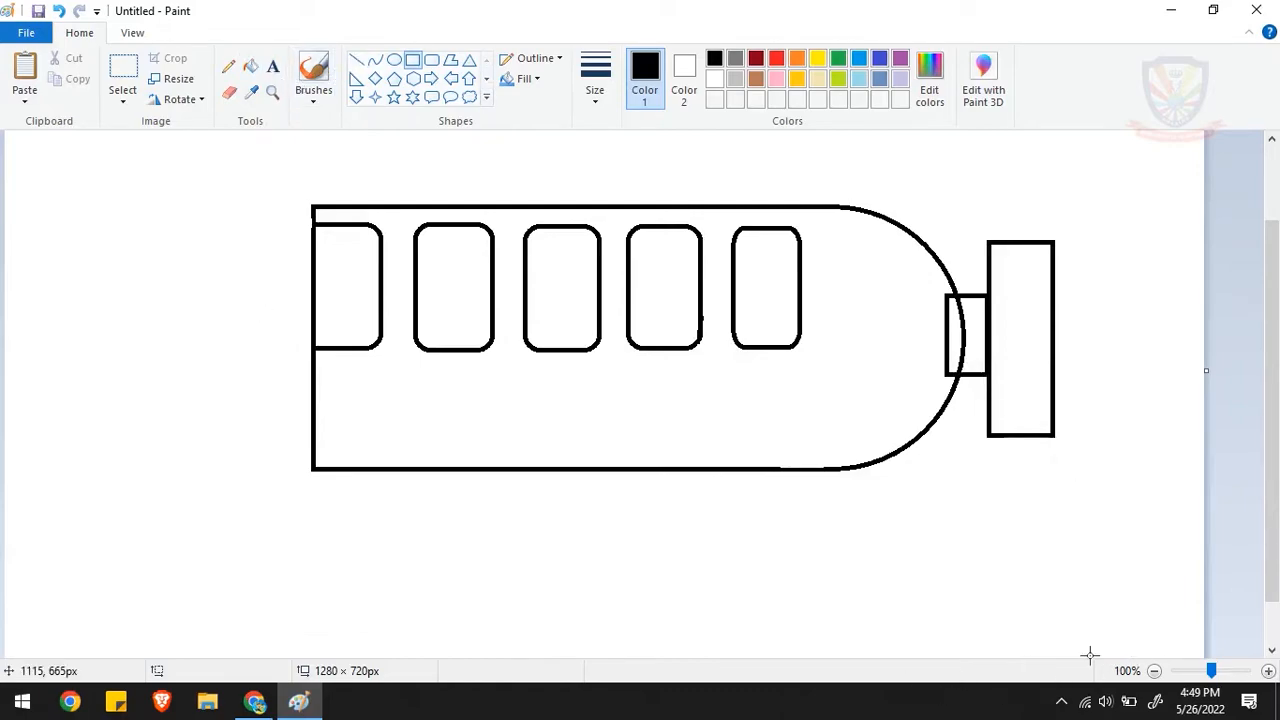
- Erase the parts of the small rear rectangle that lie inside the body's rounded outline
{"action": "left_click", "coordinate": [1268, 670]}
{"action": "left_click_drag", "start_coordinate": [629, 654], "coordinate": [1160, 600]}
{"action": "left_click_drag", "start_coordinate": [1272, 314], "coordinate": [1275, 376]}
{"action": "left_click", "coordinate": [229, 92]}
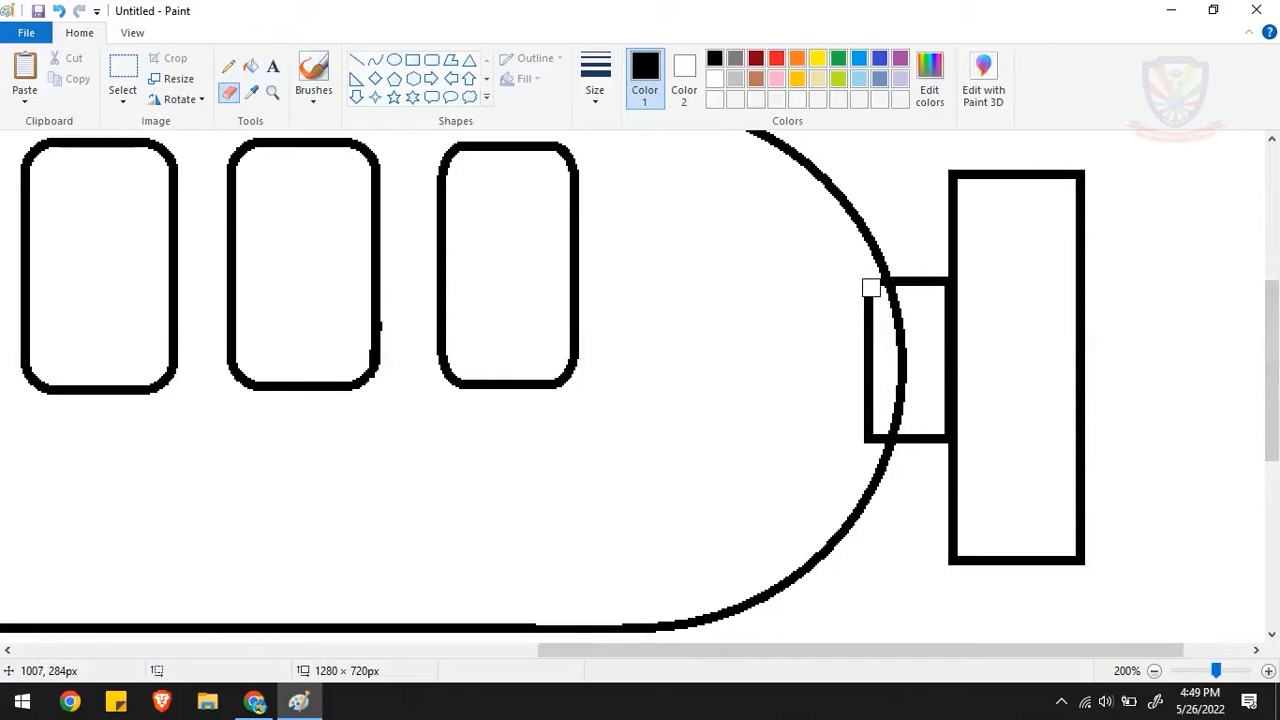
{"action": "left_click_drag", "start_coordinate": [871, 290], "coordinate": [867, 440]}
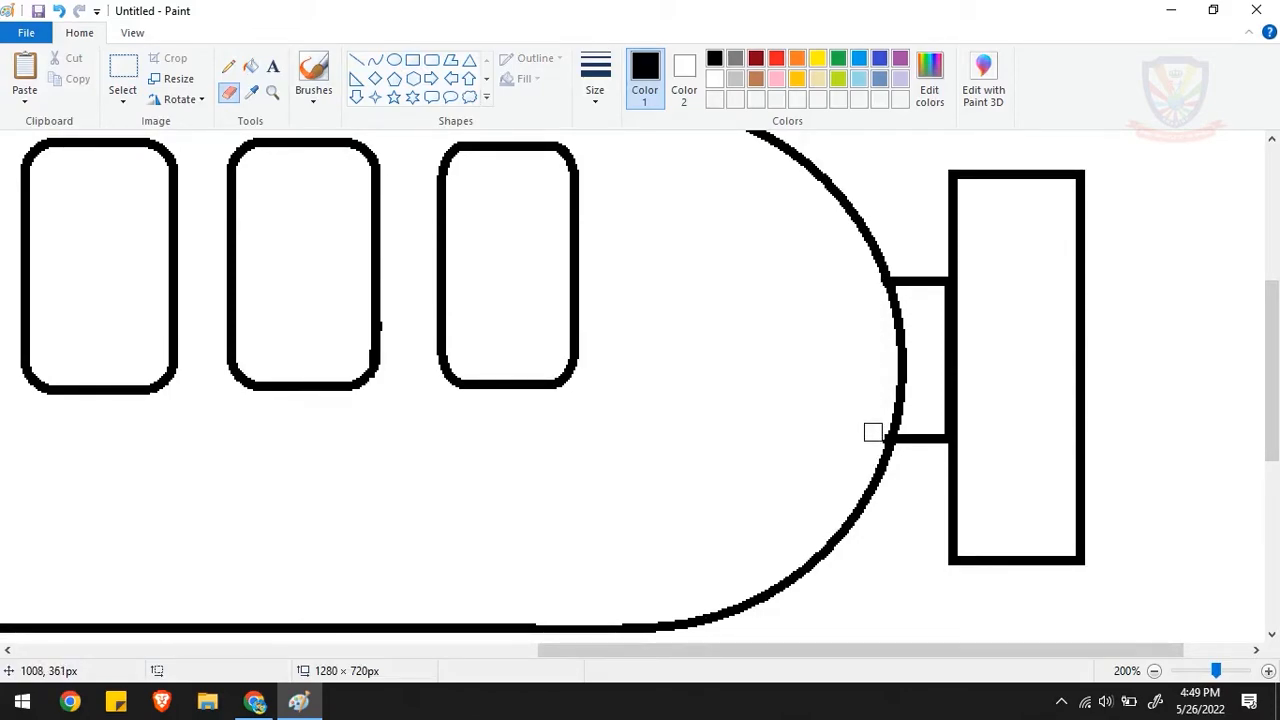
- Draw a long rounded rectangle of about 745 × 49 px along the body's underside, extending past its flat front edge
{"action": "left_click", "coordinate": [1155, 672]}
{"action": "left_click_drag", "start_coordinate": [1271, 505], "coordinate": [1254, 409]}
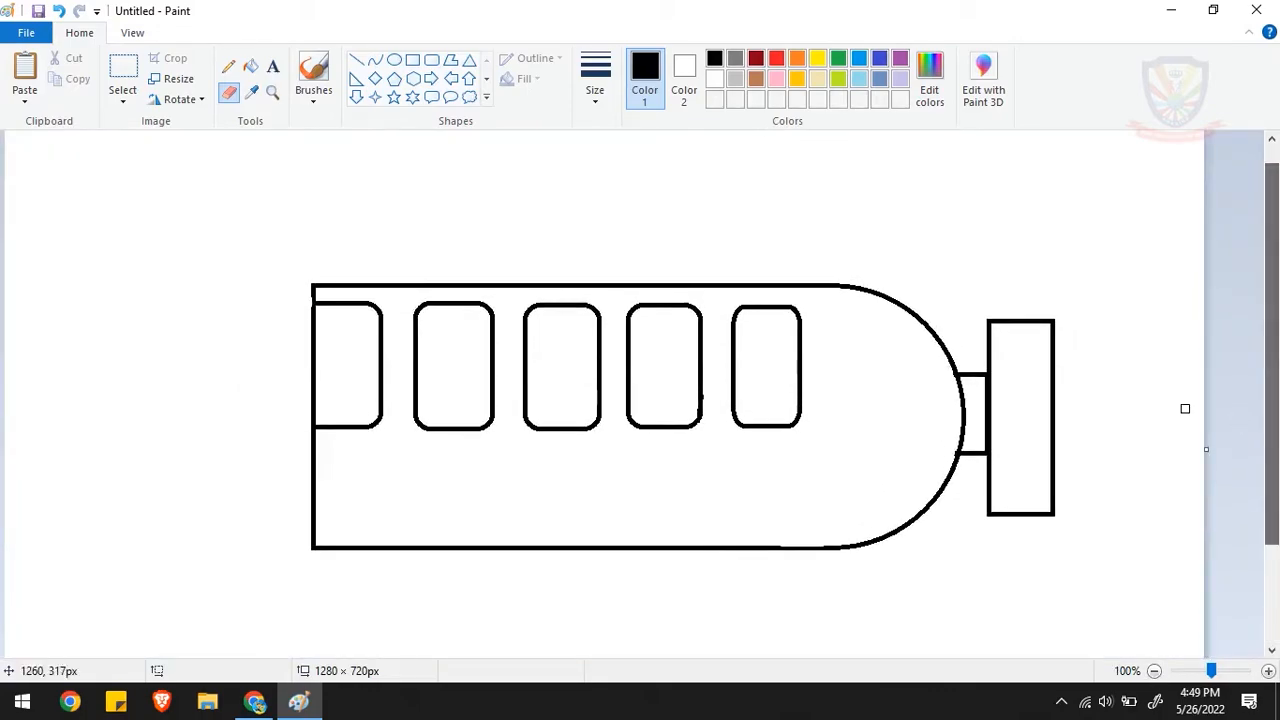
{"action": "left_click", "coordinate": [432, 62]}
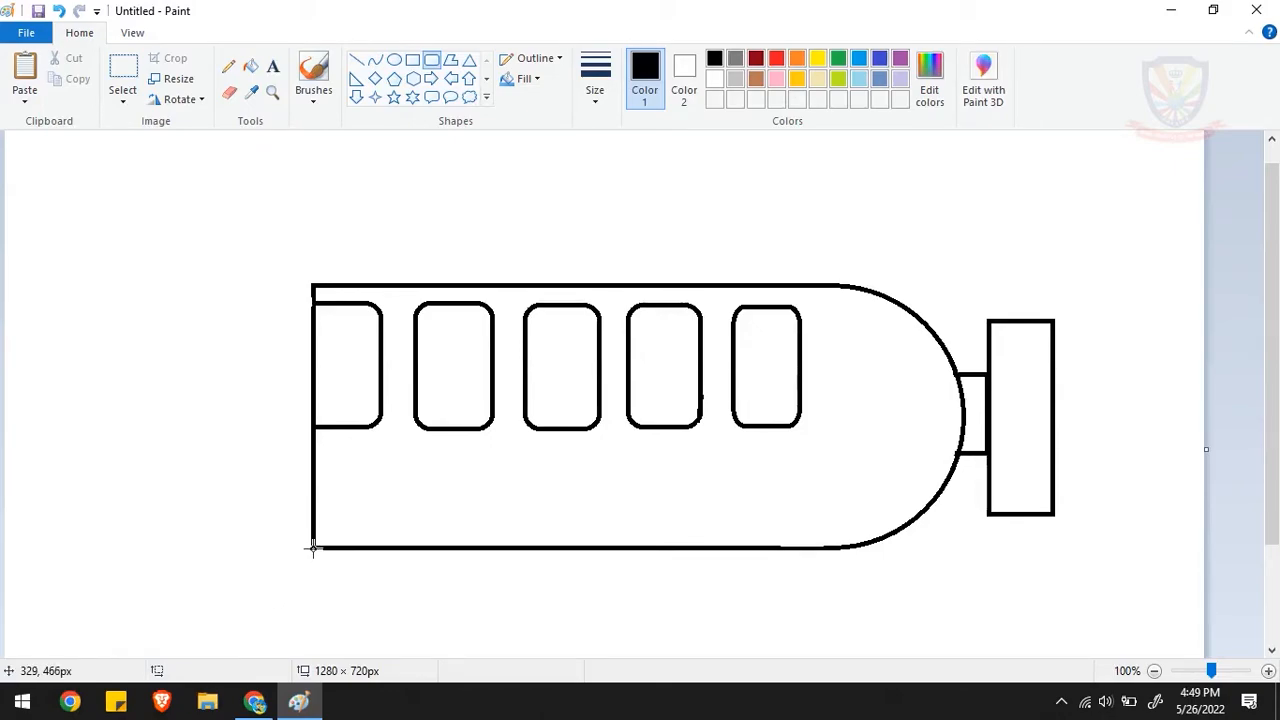
{"action": "left_click_drag", "start_coordinate": [312, 546], "coordinate": [909, 592]}
{"action": "left_click_drag", "start_coordinate": [312, 575], "coordinate": [212, 574]}
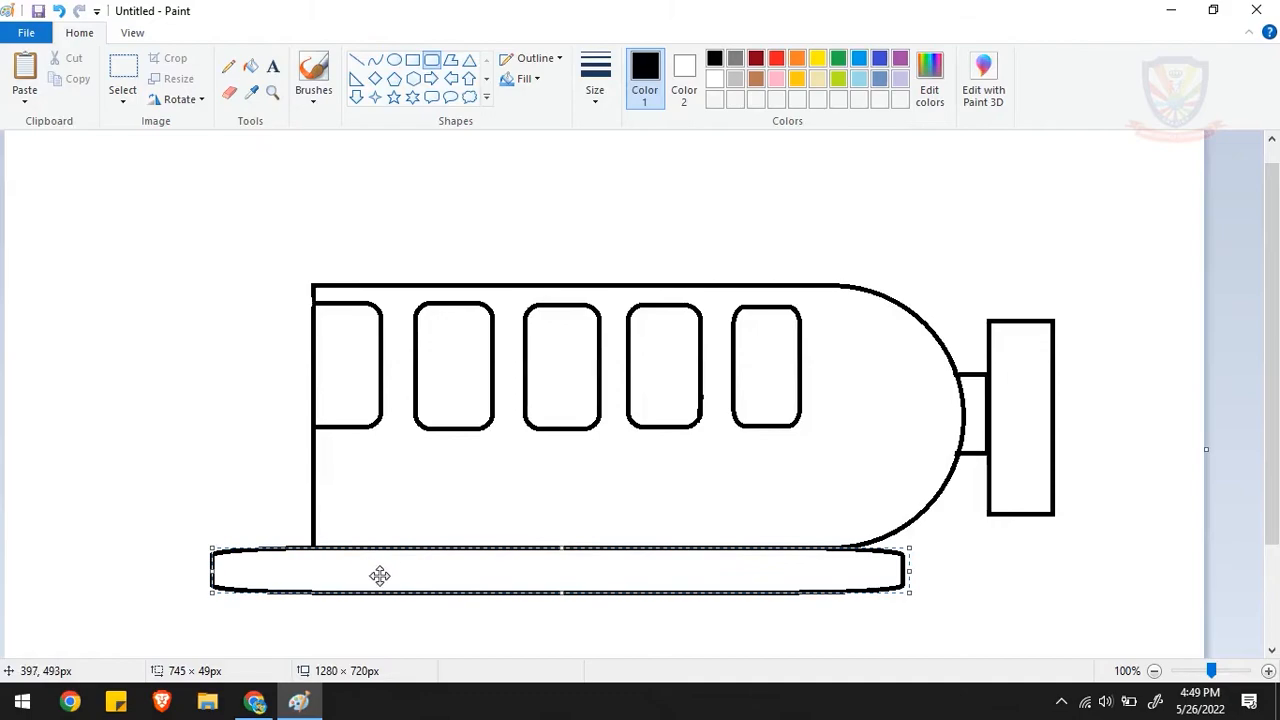
{"action": "left_click", "coordinate": [397, 519]}
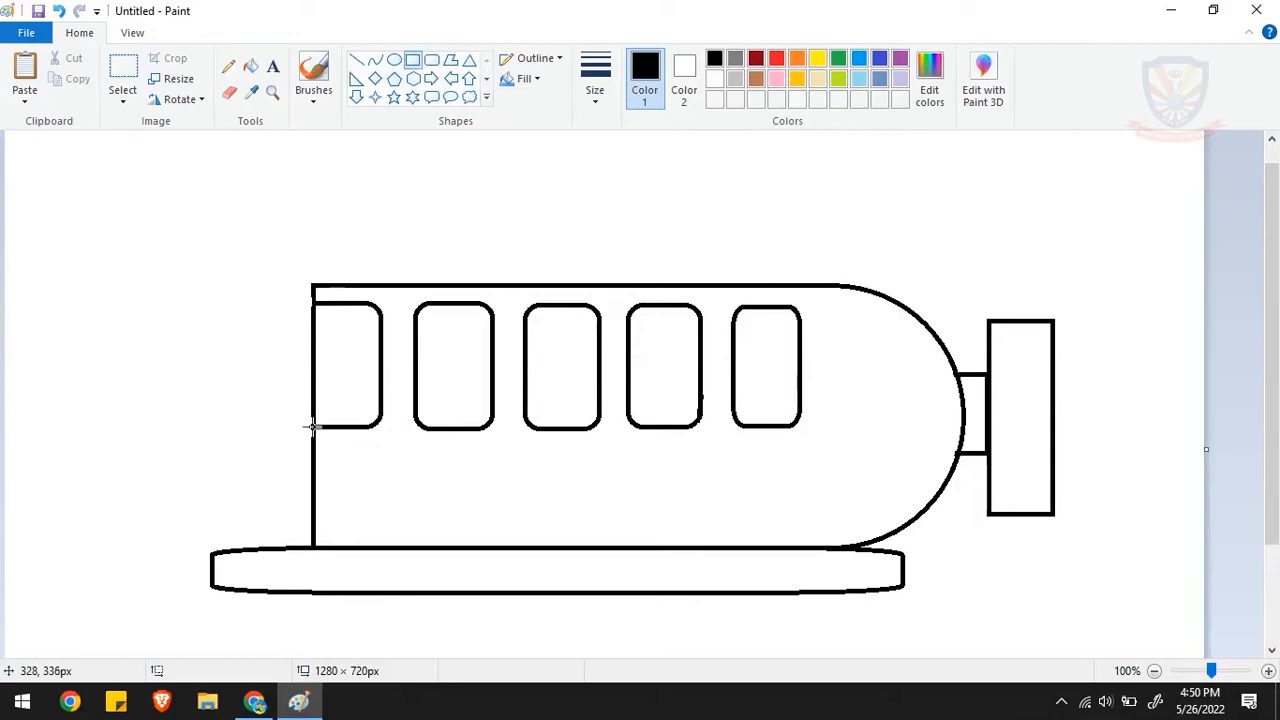
- Draw a rectangular hood in front of the body below the first window, and erase the dividing line and the overlap with the base
{"action": "left_click_drag", "start_coordinate": [311, 435], "coordinate": [240, 566]}
{"action": "left_click", "coordinate": [257, 397]}
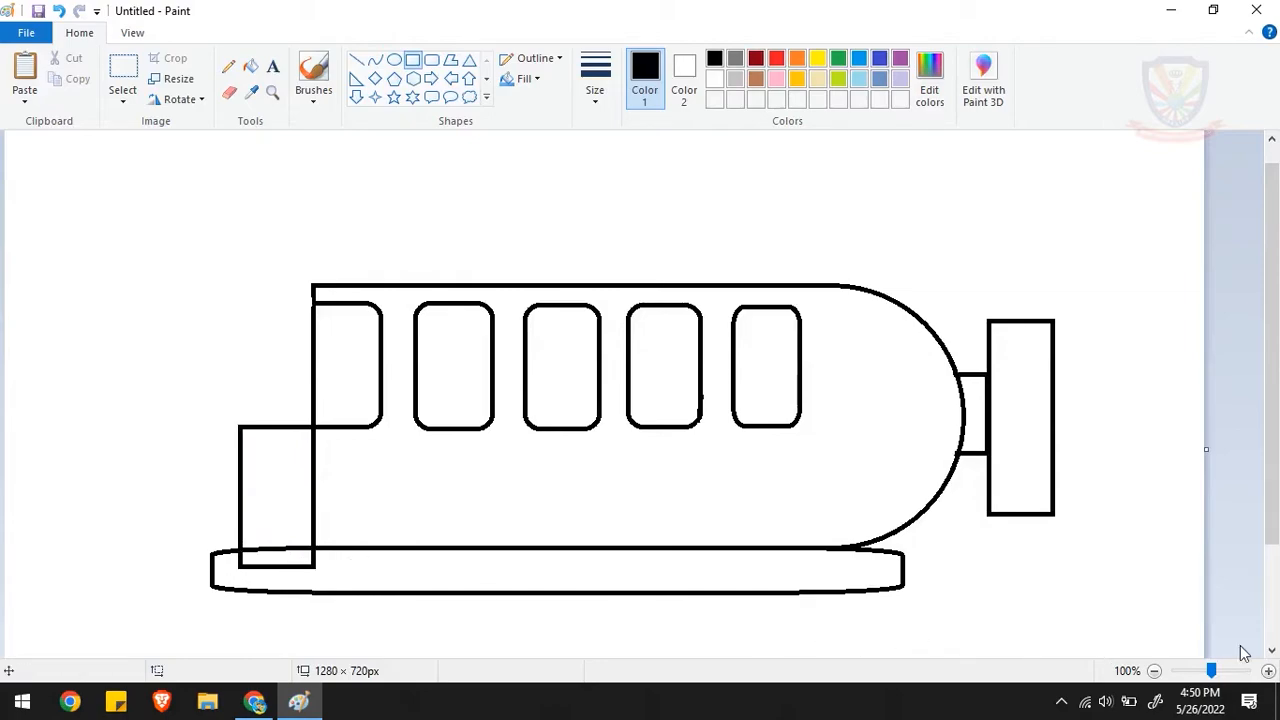
{"action": "left_click", "coordinate": [1268, 670]}
{"action": "left_click_drag", "start_coordinate": [1274, 337], "coordinate": [1236, 520]}
{"action": "left_click", "coordinate": [229, 92]}
{"action": "mouse_move", "coordinate": [484, 449]}
{"action": "left_mouse_down"}
{"action": "mouse_move", "coordinate": [526, 465]}
{"action": "mouse_move", "coordinate": [622, 460]}
{"action": "mouse_move", "coordinate": [627, 220]}
{"action": "left_mouse_up"}
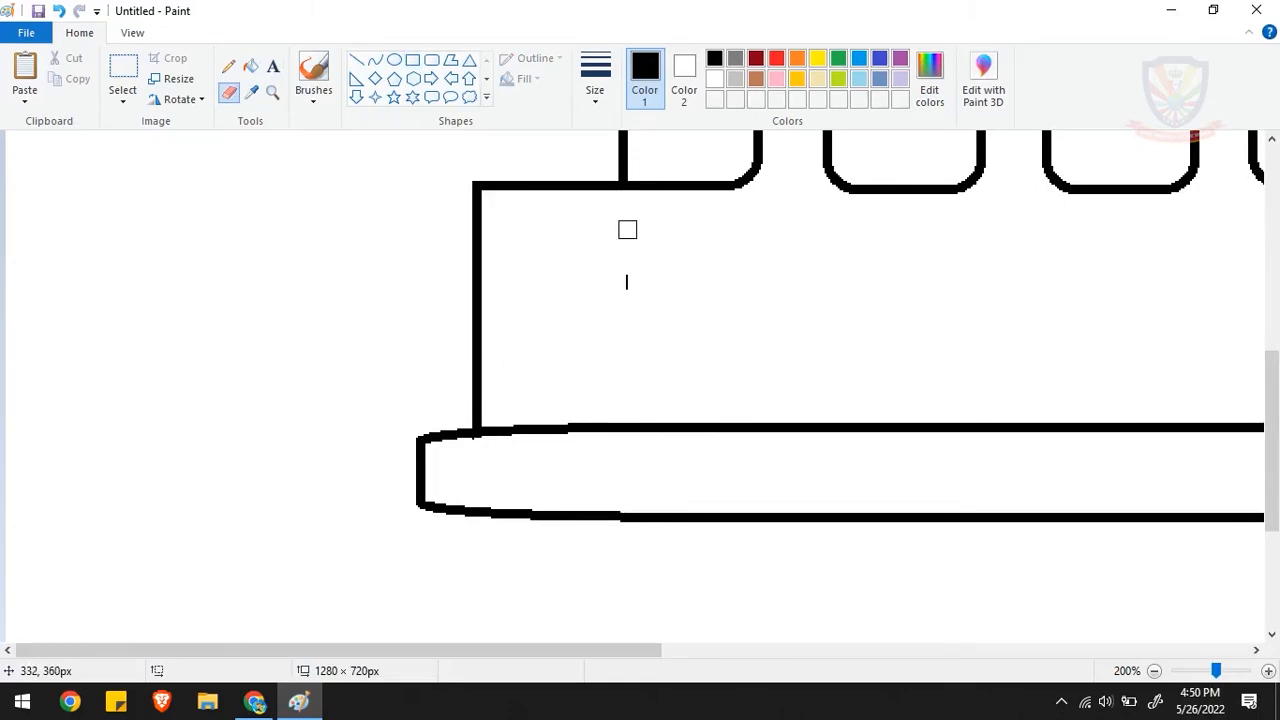
{"action": "left_click", "coordinate": [1268, 670]}
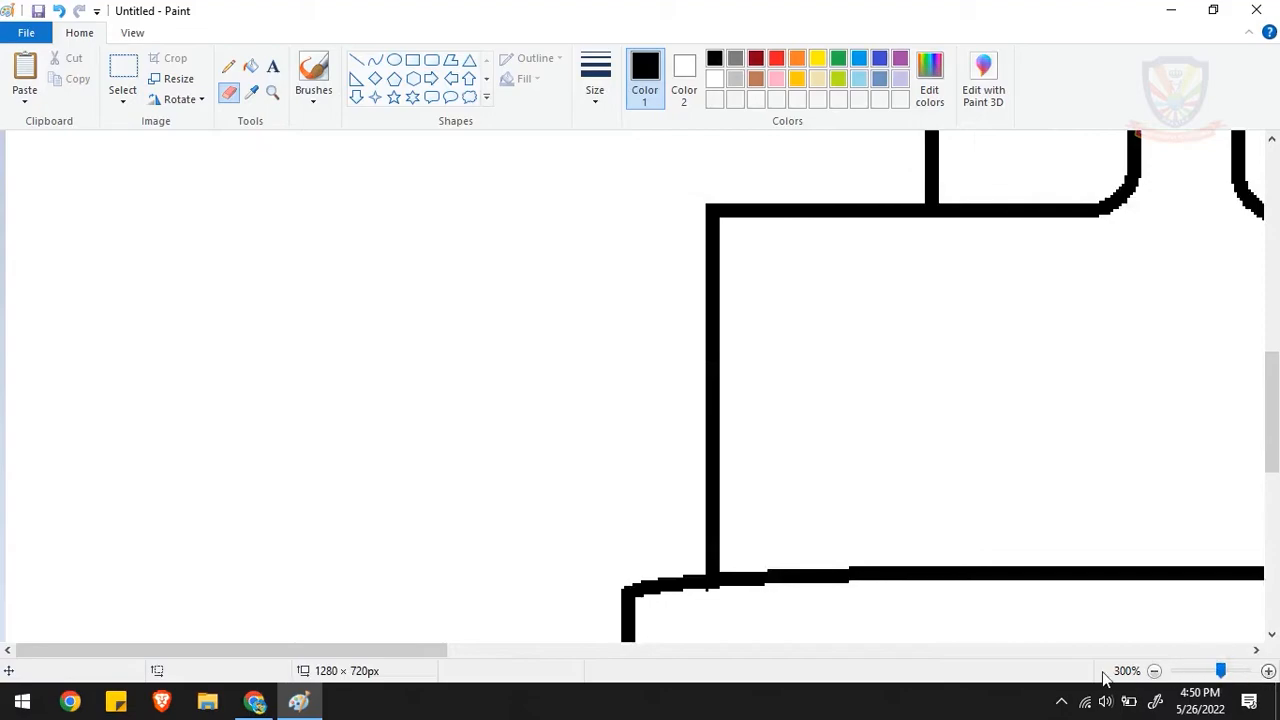
{"action": "left_click", "coordinate": [1153, 670]}
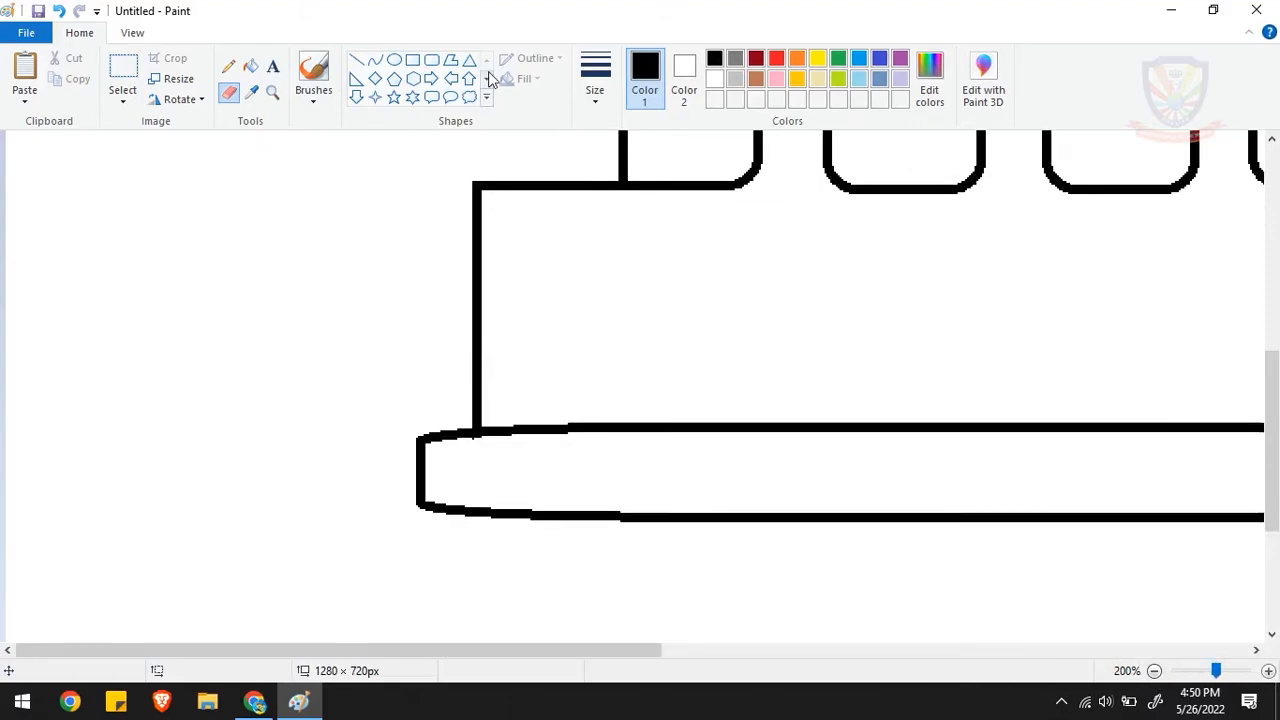
- Draw a narrow rectangle of about 14 × 55 px on the lower part of the hood's front edge
{"action": "left_click", "coordinate": [413, 62]}
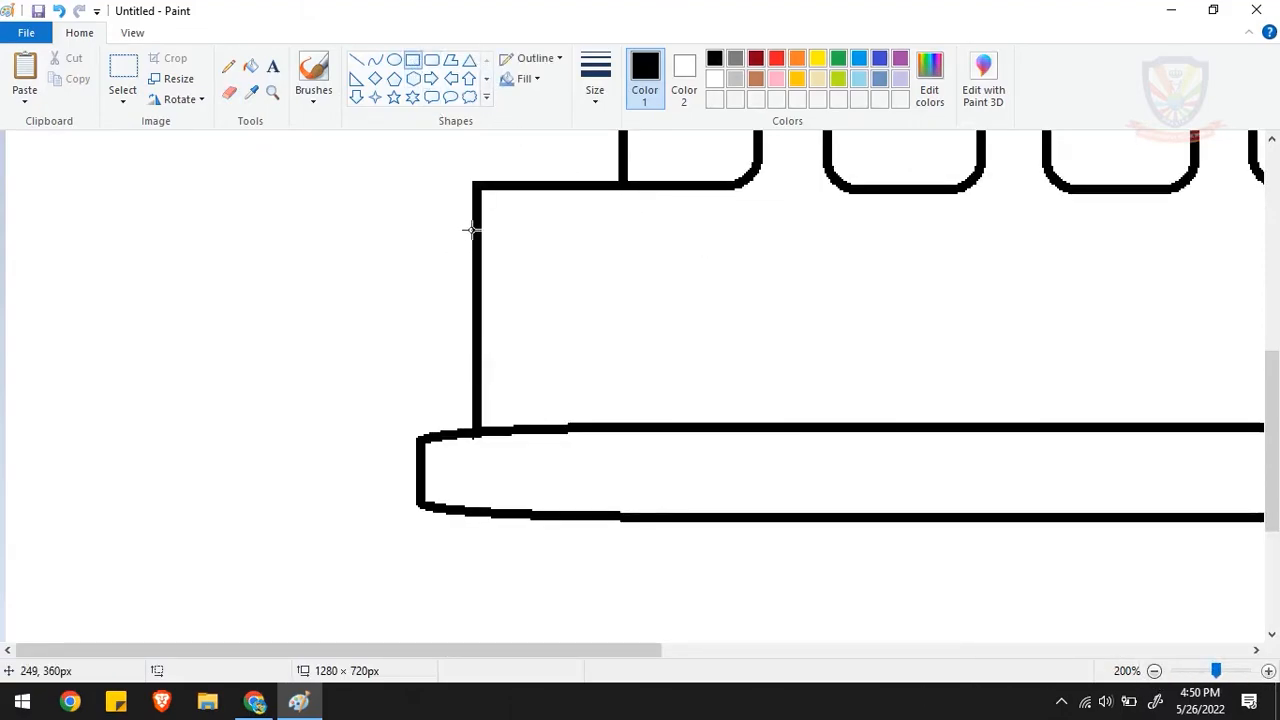
{"action": "mouse_move", "coordinate": [479, 307]}
{"action": "left_mouse_down"}
{"action": "mouse_move", "coordinate": [457, 323]}
{"action": "mouse_move", "coordinate": [443, 370]}
{"action": "mouse_move", "coordinate": [453, 409]}
{"action": "left_mouse_up"}
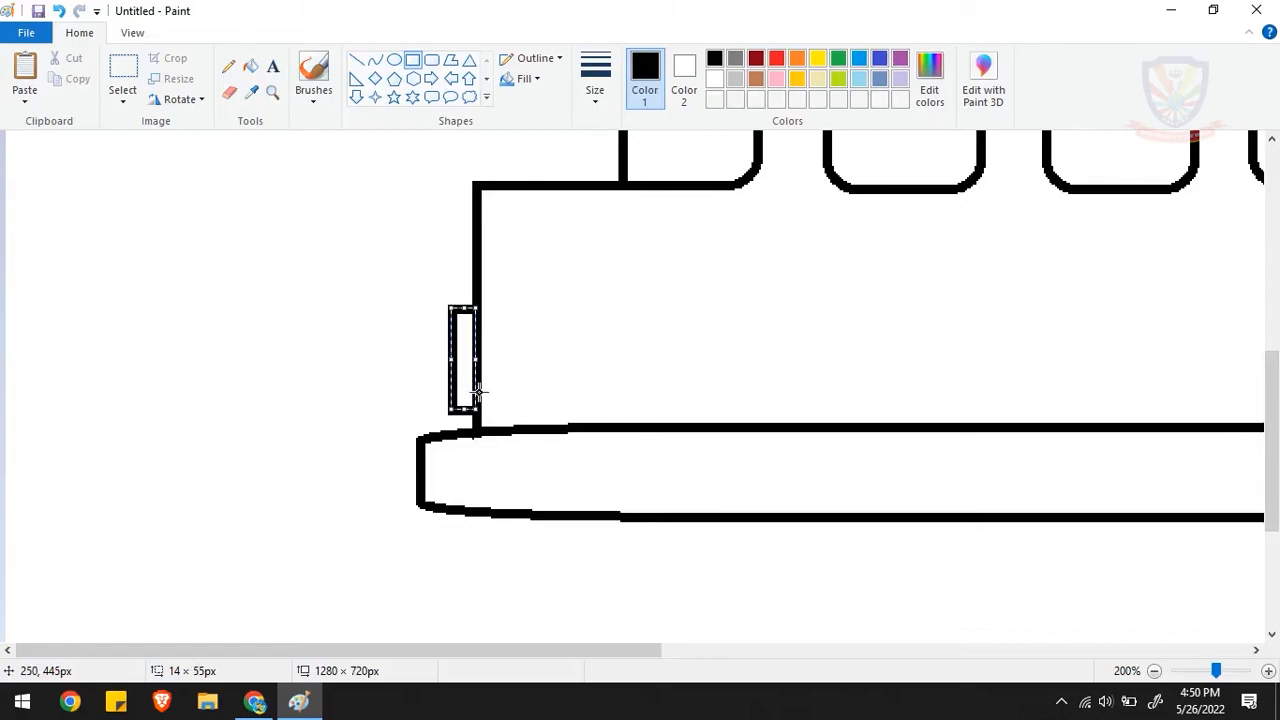
{"action": "left_click", "coordinate": [586, 466]}
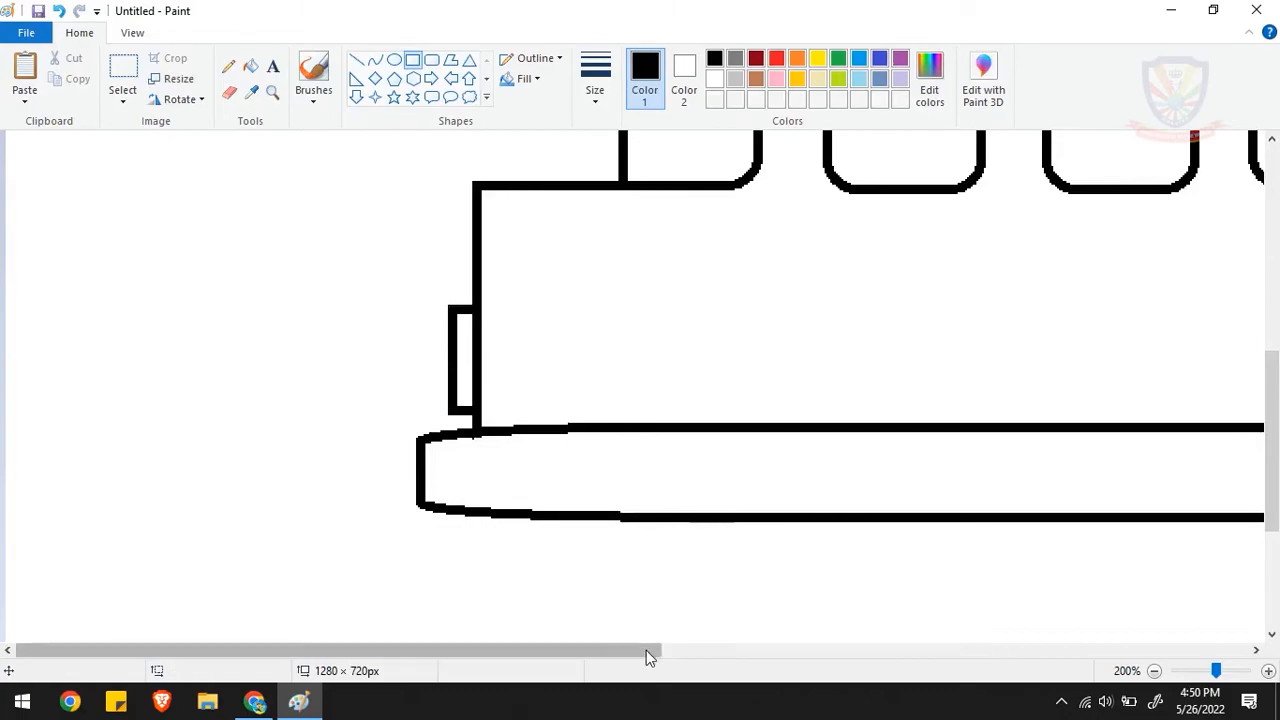
- Draw a thin rectangular roof strip along the body's top edge and extend it past the front to about 607 × 14 px
{"action": "left_click_drag", "start_coordinate": [640, 651], "coordinate": [890, 632]}
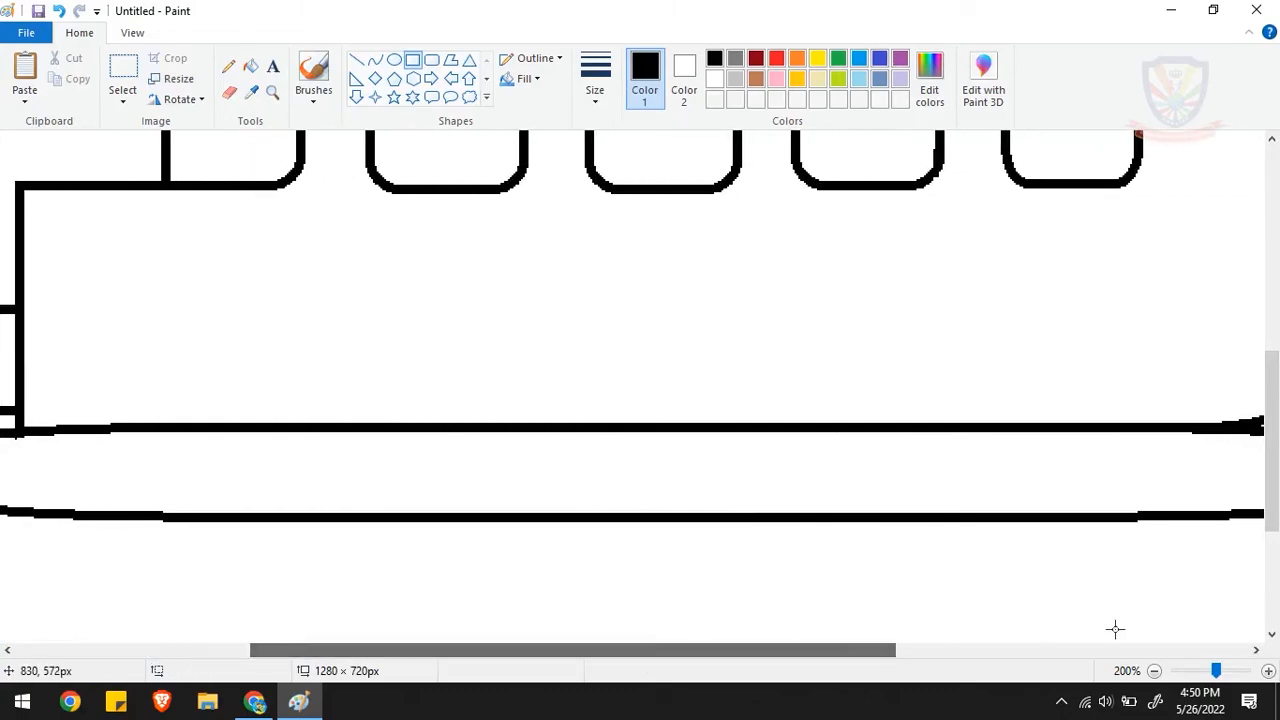
{"action": "left_click", "coordinate": [1154, 671]}
{"action": "scroll", "coordinate": [1275, 512], "scroll_direction": "up", "scroll_amount": 1}
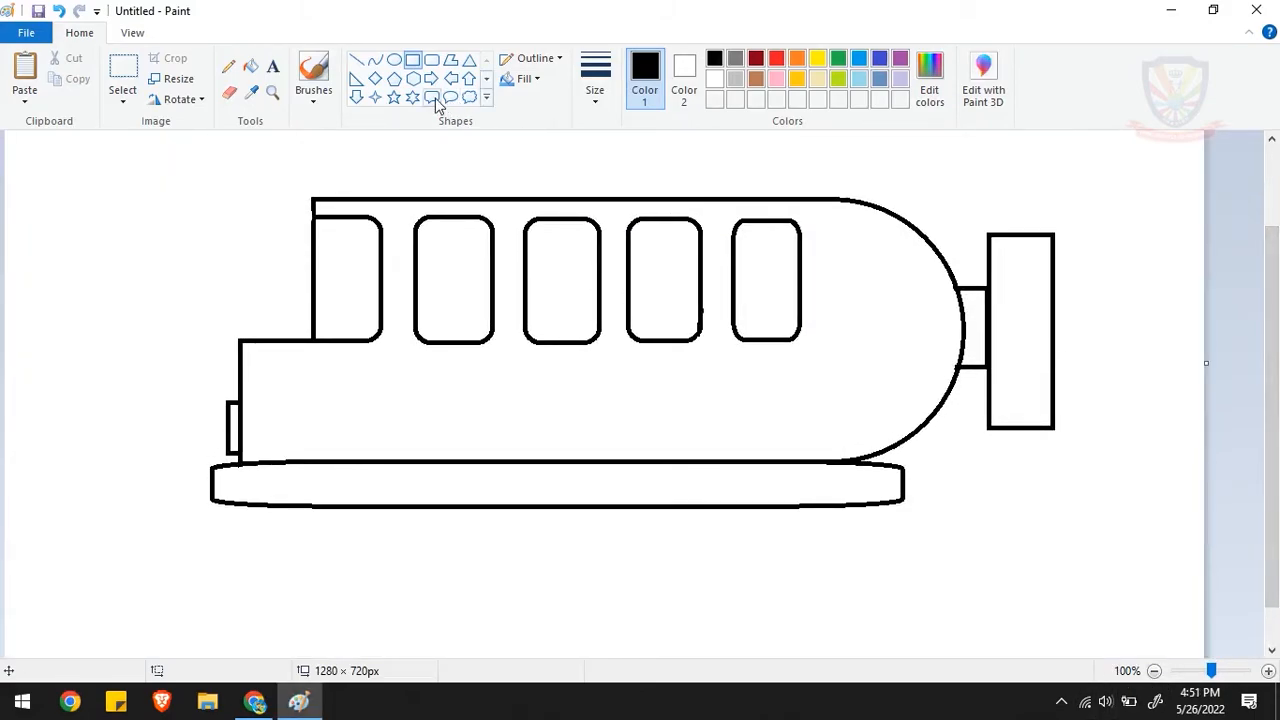
{"action": "left_click", "coordinate": [413, 61]}
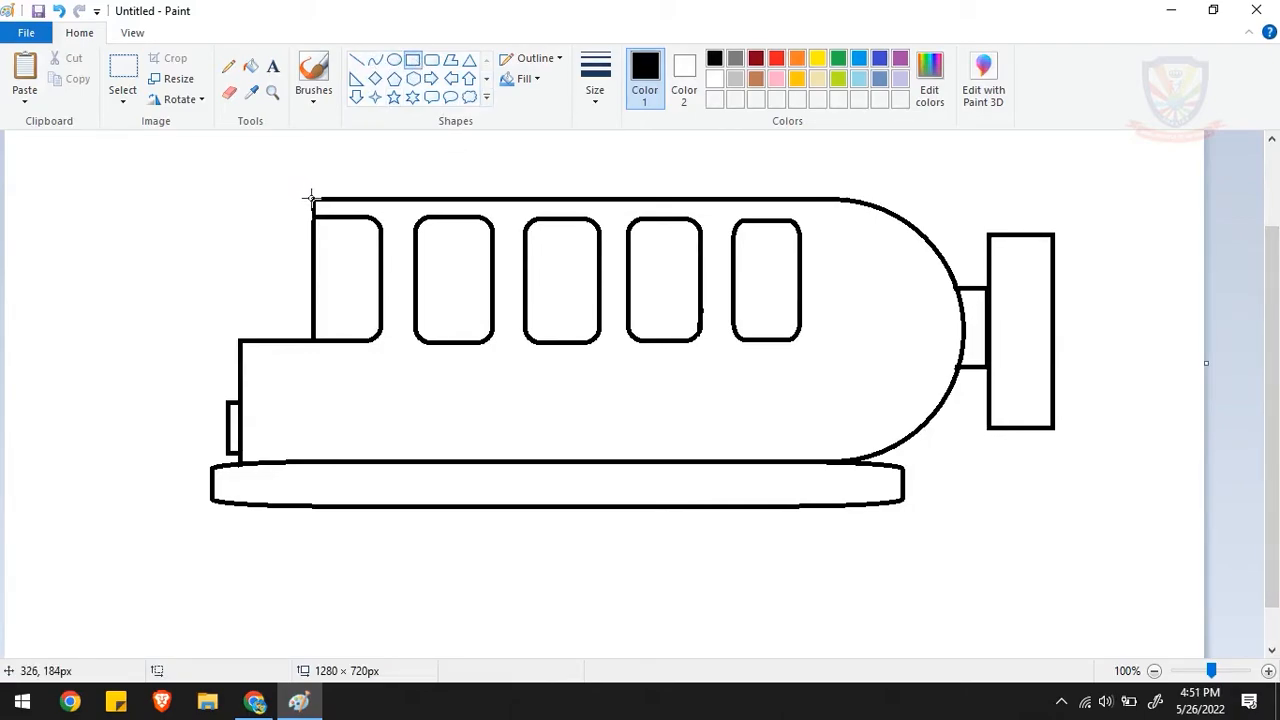
{"action": "left_click_drag", "start_coordinate": [315, 196], "coordinate": [862, 184]}
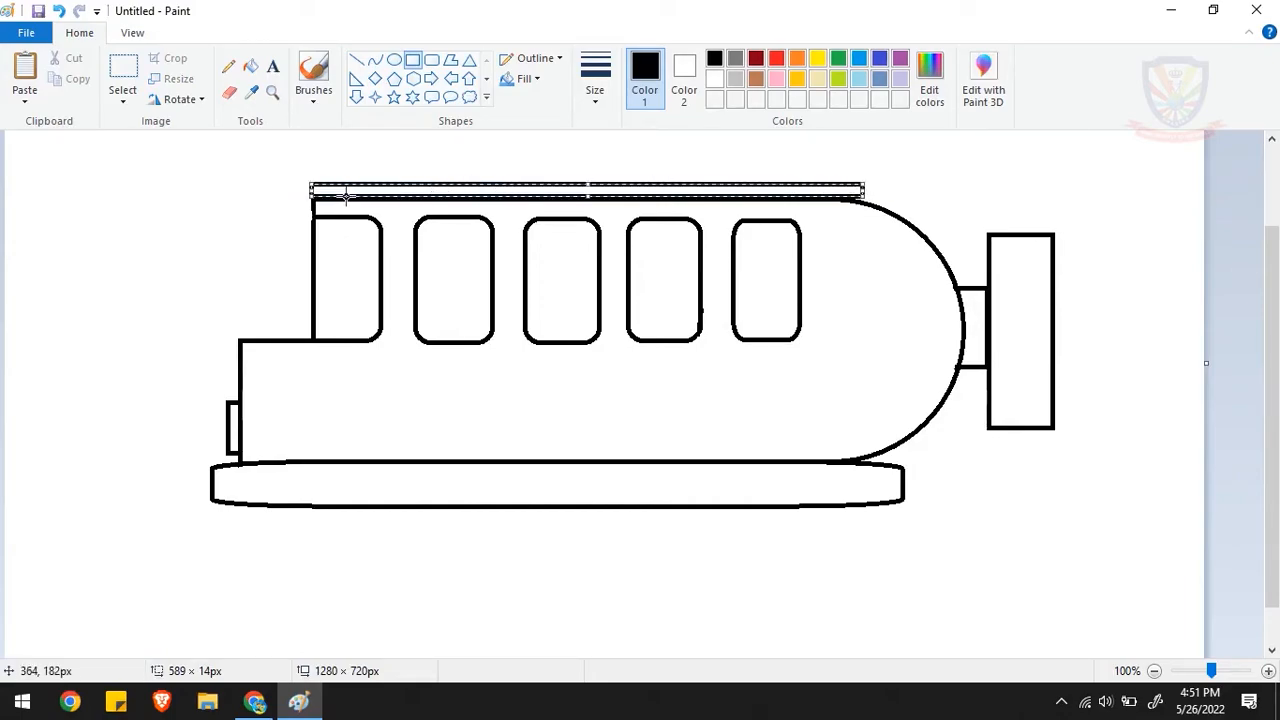
{"action": "left_click", "coordinate": [1268, 671]}
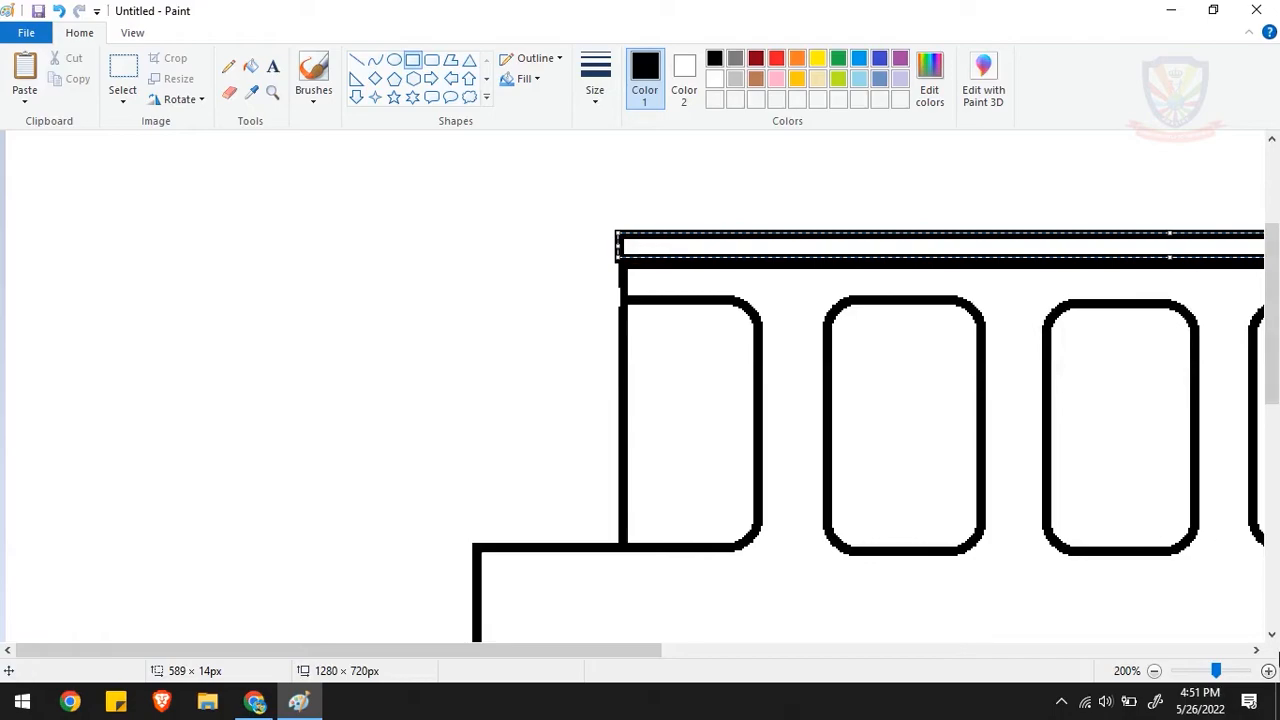
{"action": "left_click", "coordinate": [1268, 672]}
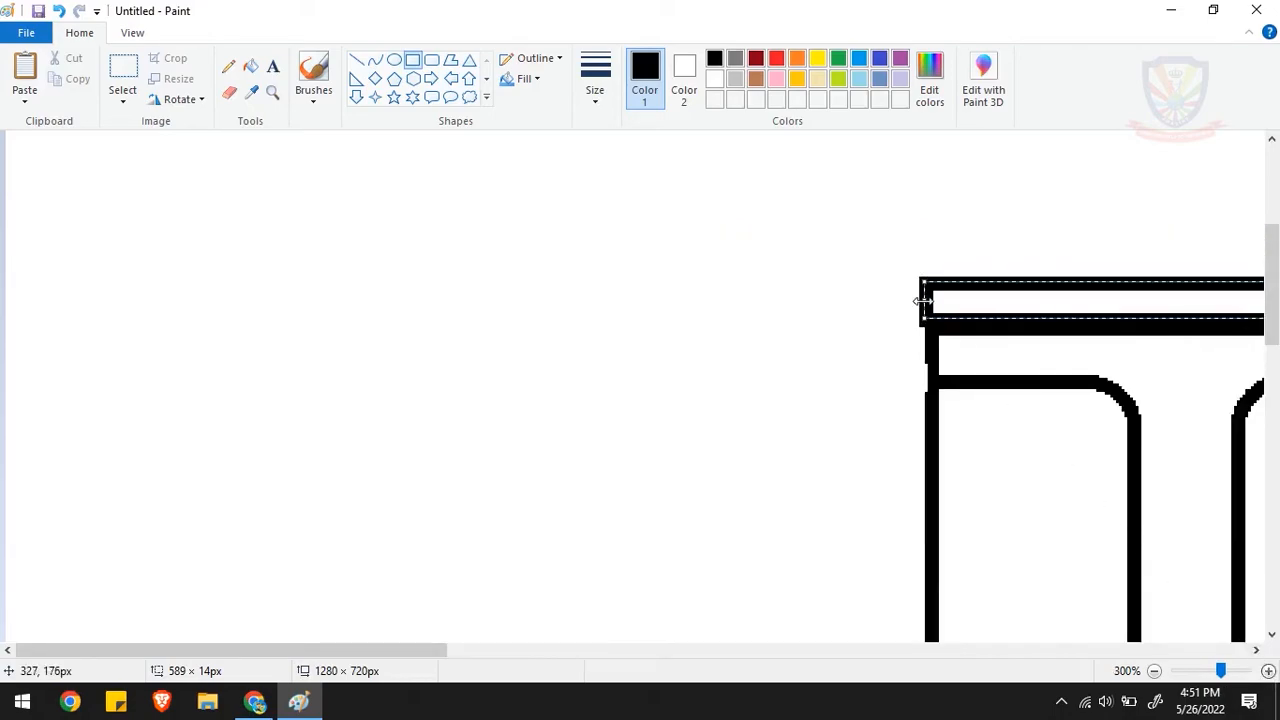
{"action": "left_click_drag", "start_coordinate": [918, 298], "coordinate": [870, 301]}
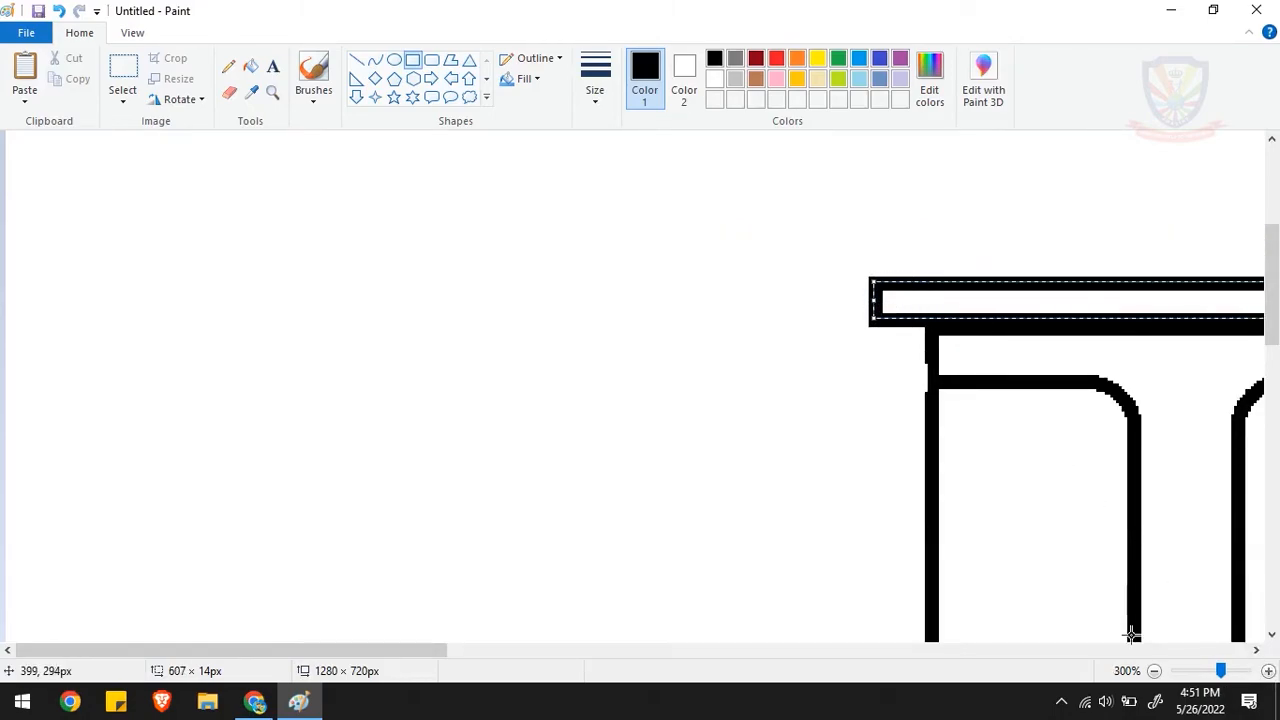
{"action": "left_click", "coordinate": [1154, 671]}
{"action": "left_click", "coordinate": [1154, 671]}
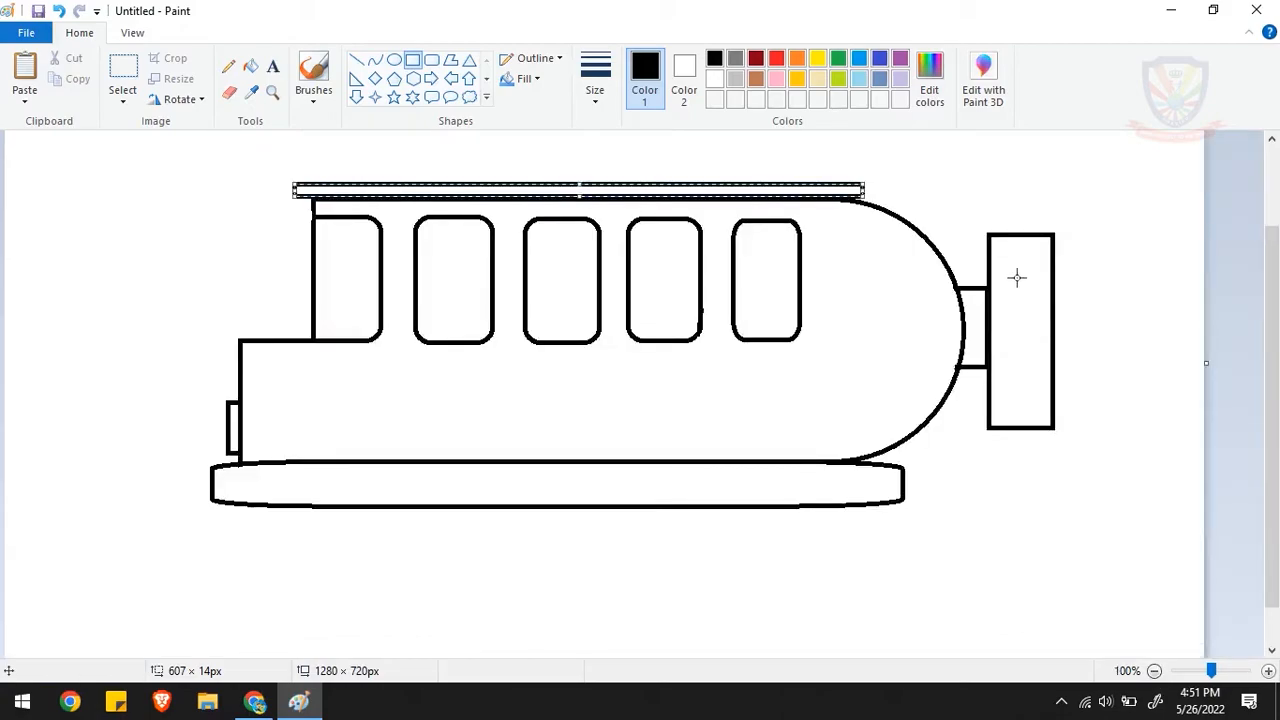
{"action": "left_click", "coordinate": [949, 196]}
- Draw a door rectangle of about 111 × 283 px around the second window and a small rectangular handle below that window
{"action": "scroll", "coordinate": [986, 257], "scroll_direction": "up", "scroll_amount": 1}
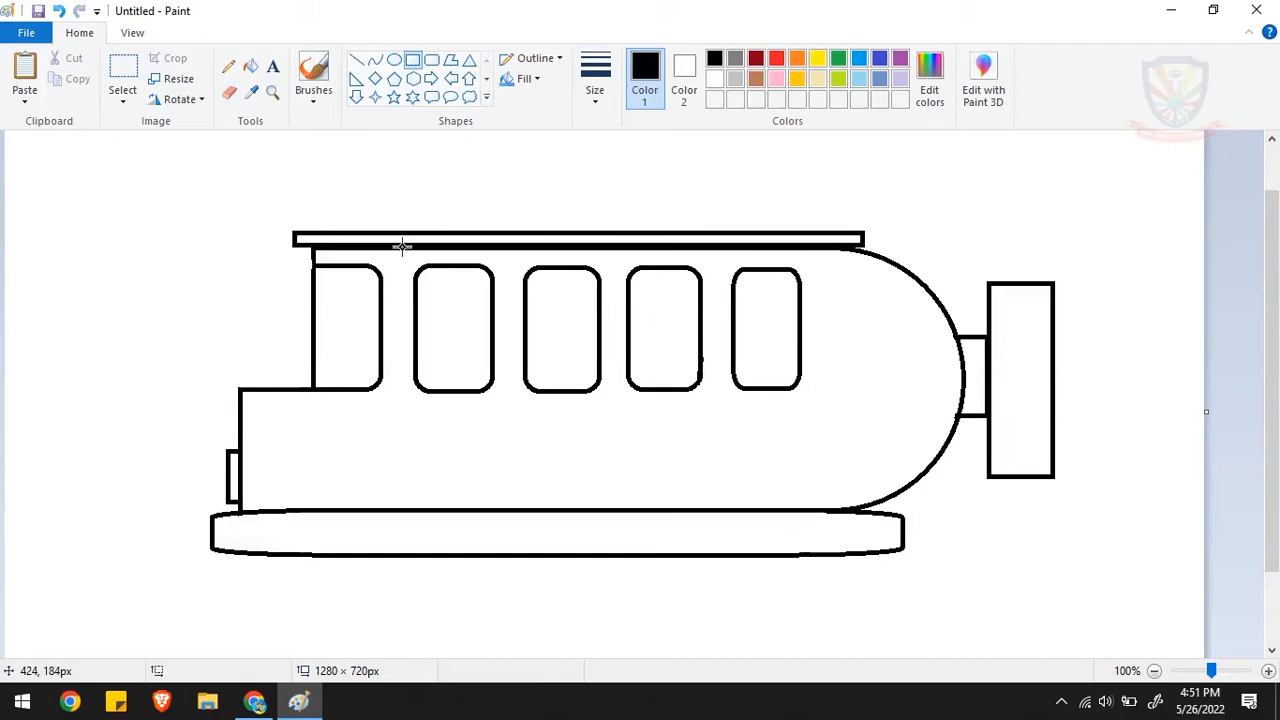
{"action": "left_click_drag", "start_coordinate": [402, 245], "coordinate": [505, 511]}
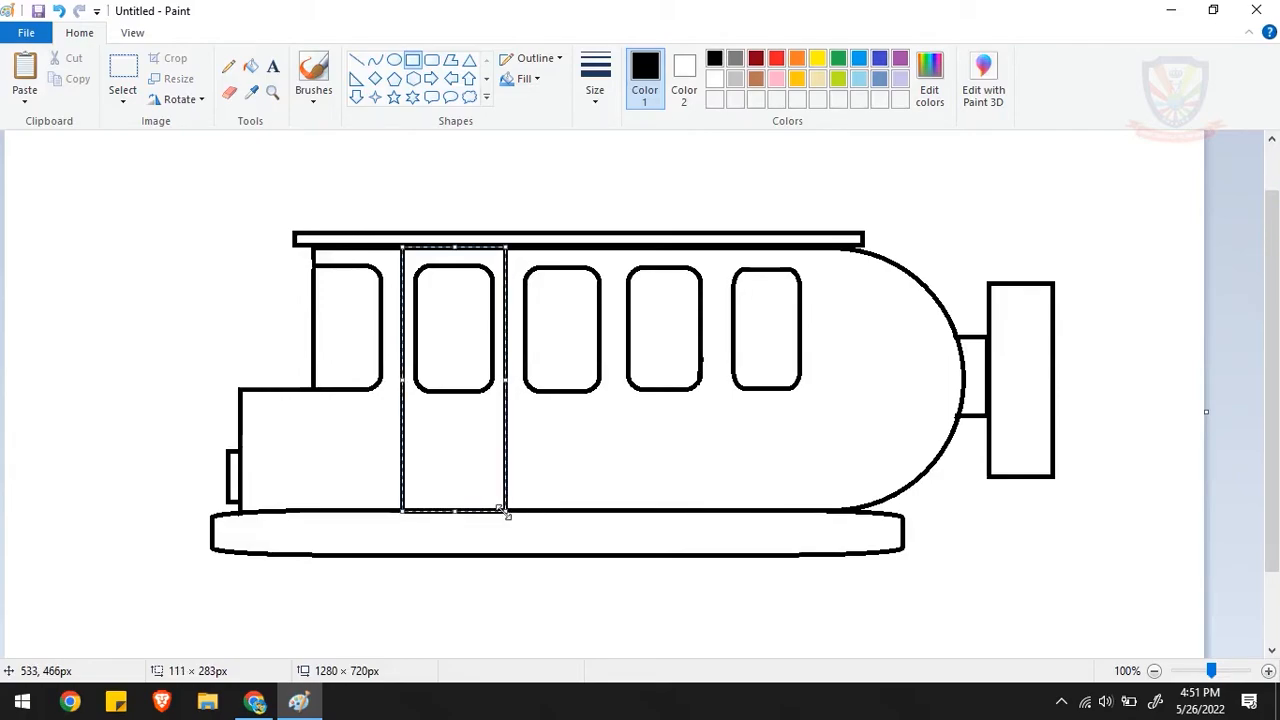
{"action": "left_click", "coordinate": [555, 461]}
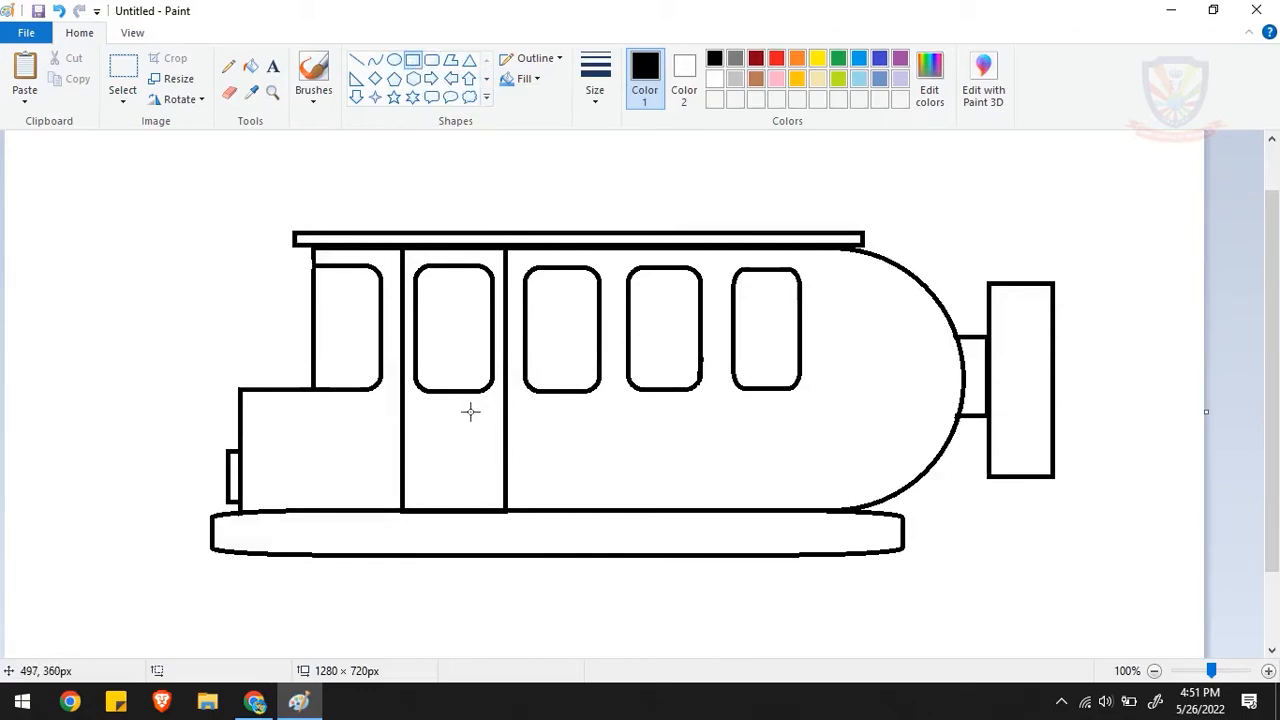
{"action": "left_click_drag", "start_coordinate": [469, 408], "coordinate": [492, 418]}
{"action": "left_click", "coordinate": [567, 434]}
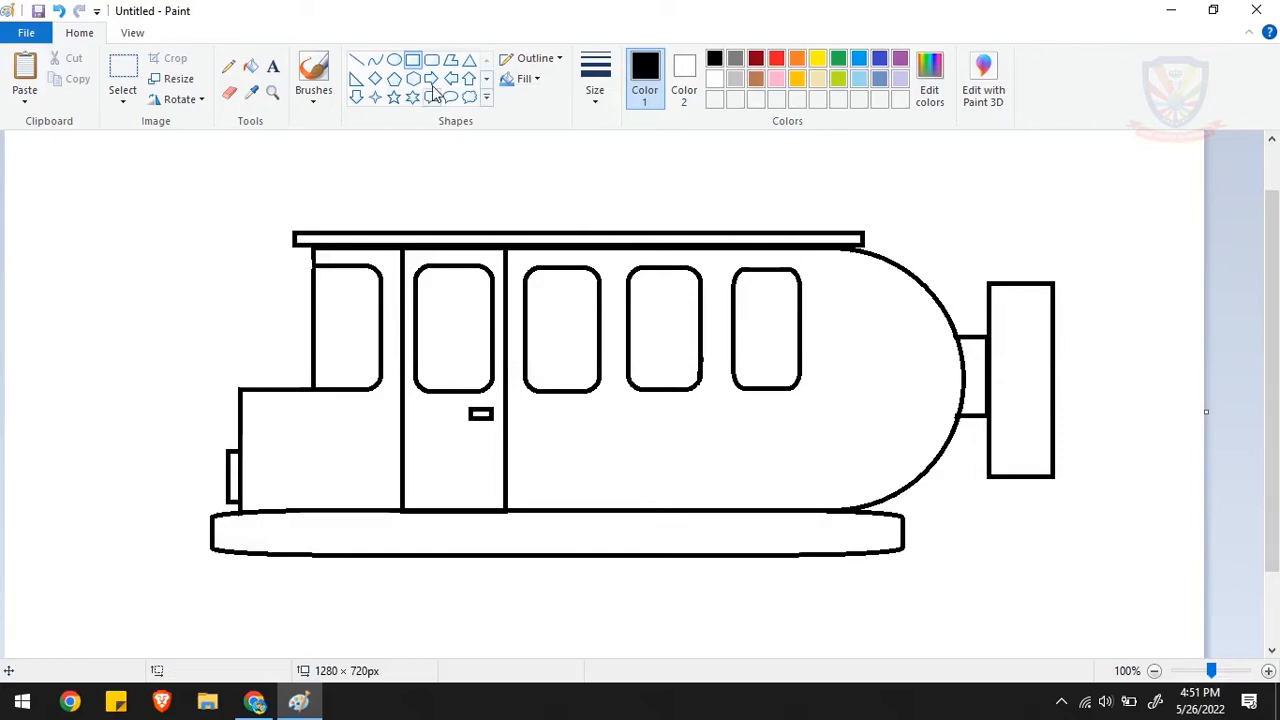
- Draw seven circles of varying sizes as bubbles behind the tall rear rectangle
{"action": "left_click", "coordinate": [395, 62]}
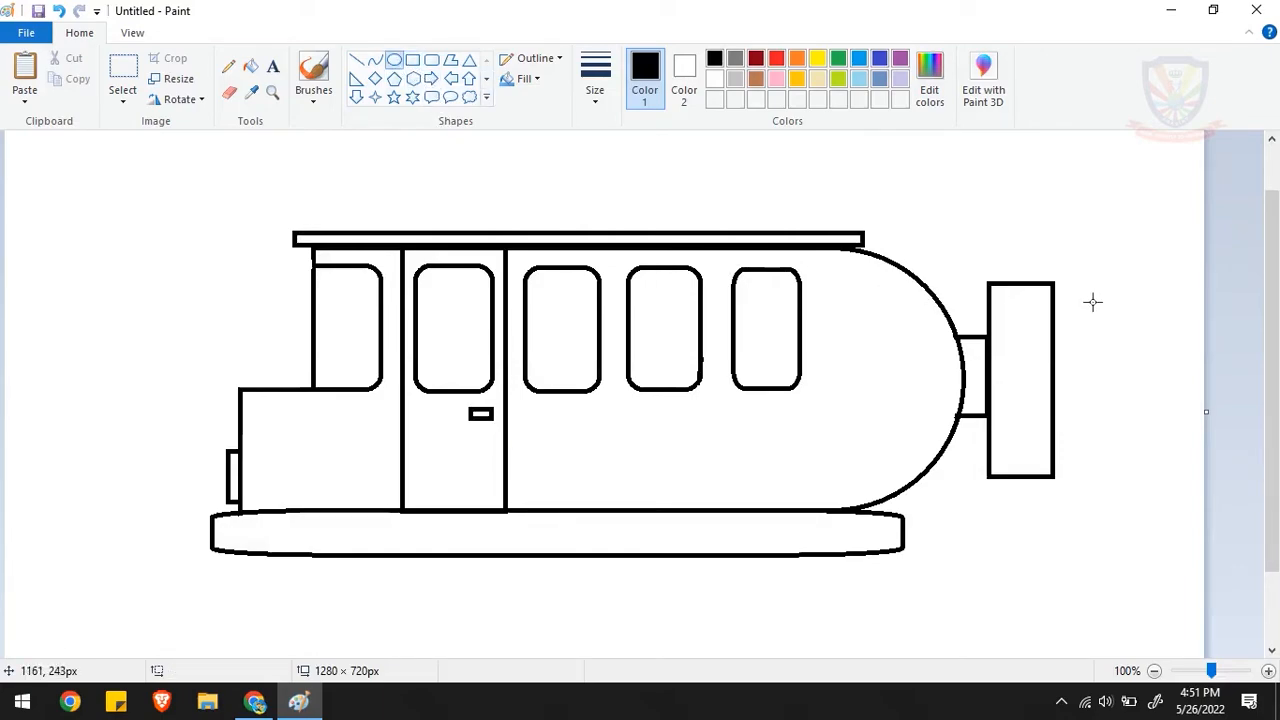
{"action": "left_click_drag", "start_coordinate": [1081, 303], "coordinate": [1137, 360]}
{"action": "mouse_move", "coordinate": [1125, 243]}
{"action": "left_mouse_down"}
{"action": "mouse_move", "coordinate": [1166, 284]}
{"action": "mouse_move", "coordinate": [1180, 335]}
{"action": "left_mouse_up"}
{"action": "left_click_drag", "start_coordinate": [1137, 375], "coordinate": [1188, 369]}
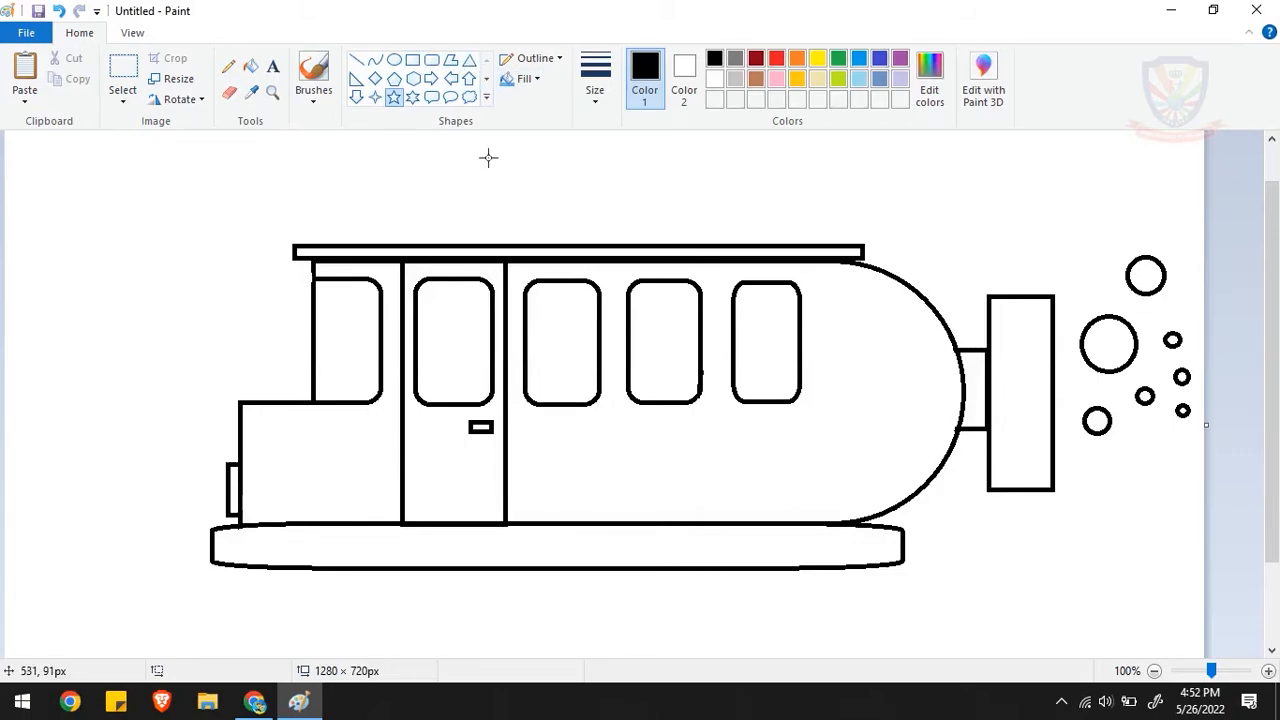
- Draw a small flat rectangle on top of the roof strip, near its middle
{"action": "left_click", "coordinate": [413, 62]}
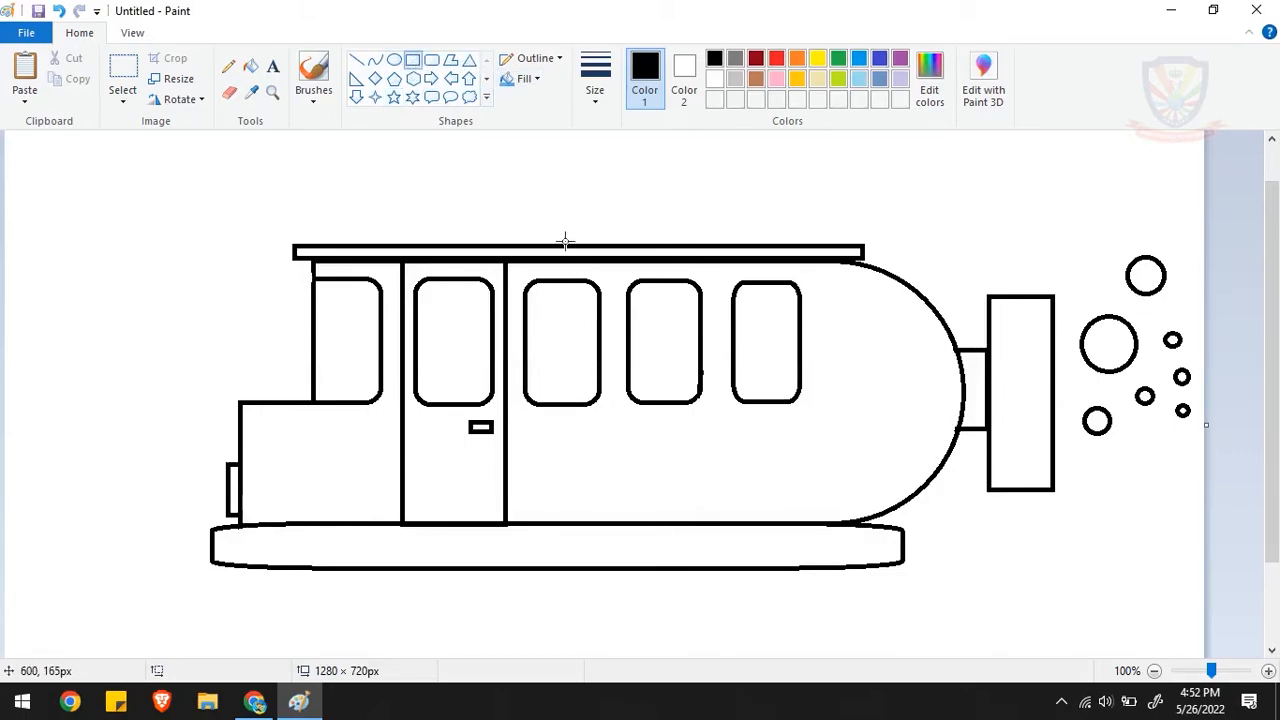
{"action": "left_click_drag", "start_coordinate": [548, 244], "coordinate": [656, 228]}
{"action": "left_click_drag", "start_coordinate": [651, 228], "coordinate": [652, 228]}
{"action": "left_click", "coordinate": [683, 216]}
- Fill the hood section and the main body with yellow
{"action": "left_click", "coordinate": [251, 67]}
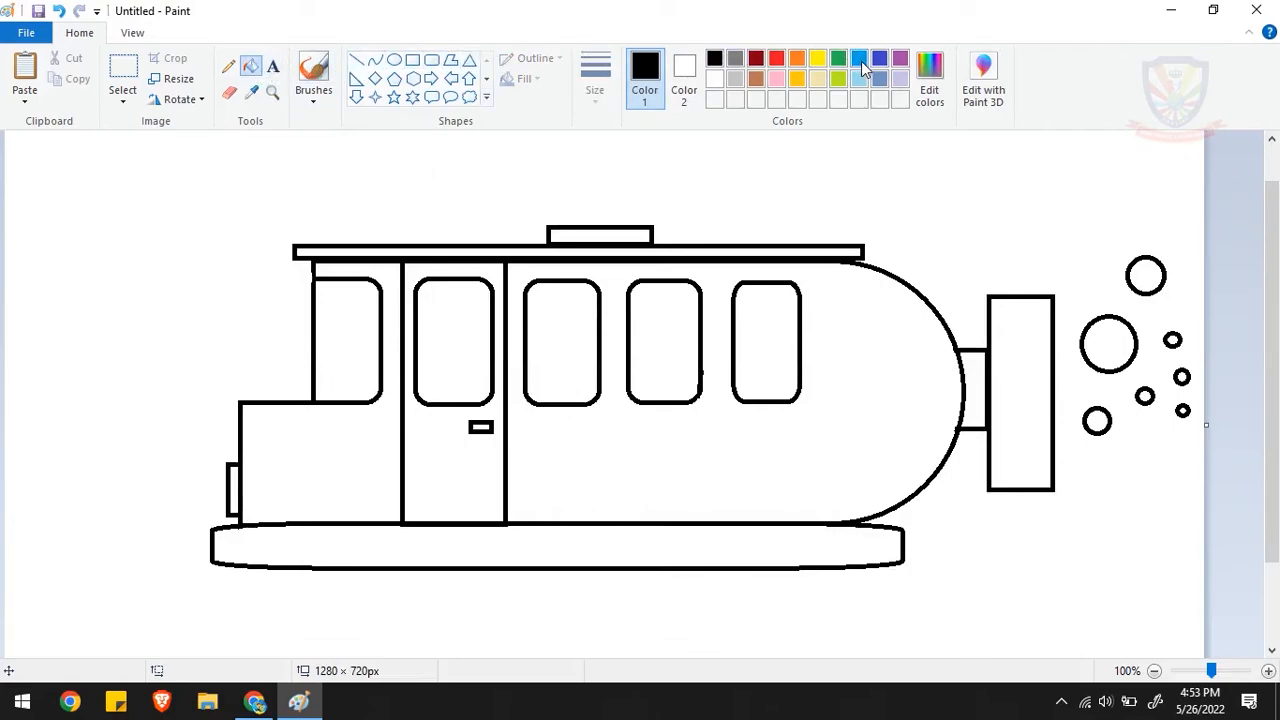
{"action": "left_click", "coordinate": [800, 76]}
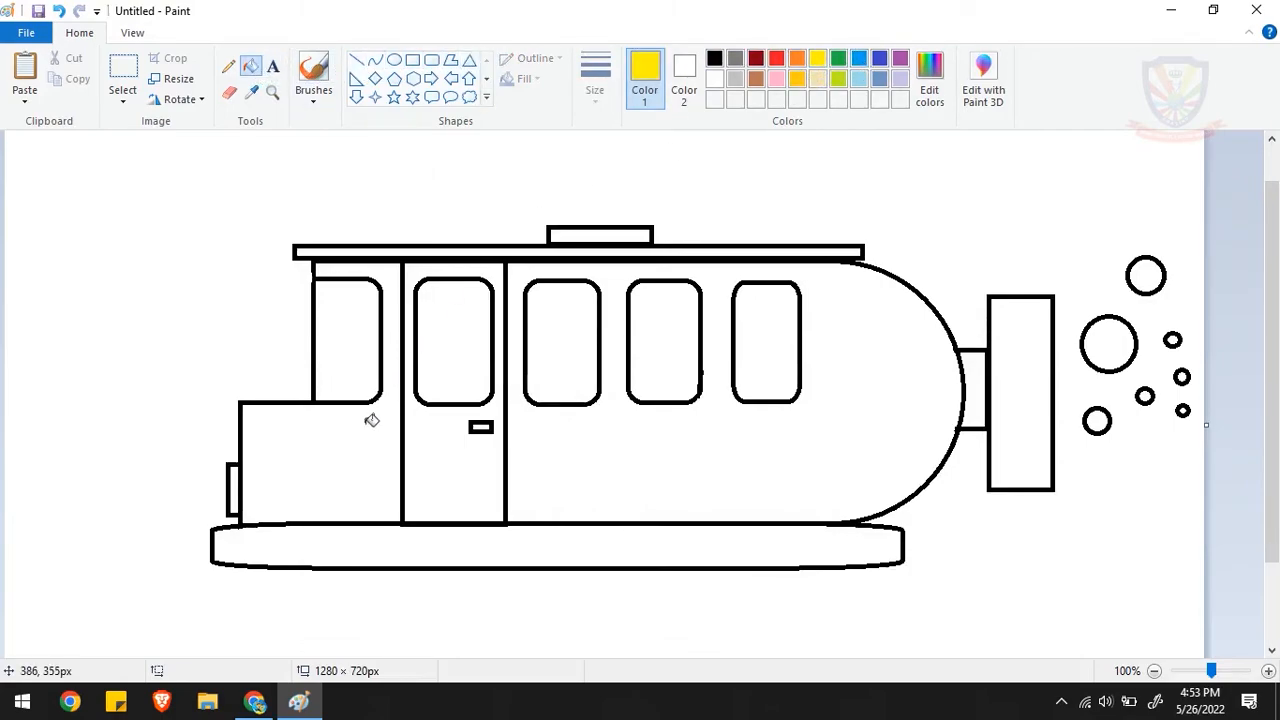
{"action": "left_click", "coordinate": [371, 442]}
{"action": "left_click", "coordinate": [540, 425]}
- Fill the door, the roof strip and the base with gold
{"action": "left_click", "coordinate": [797, 80]}
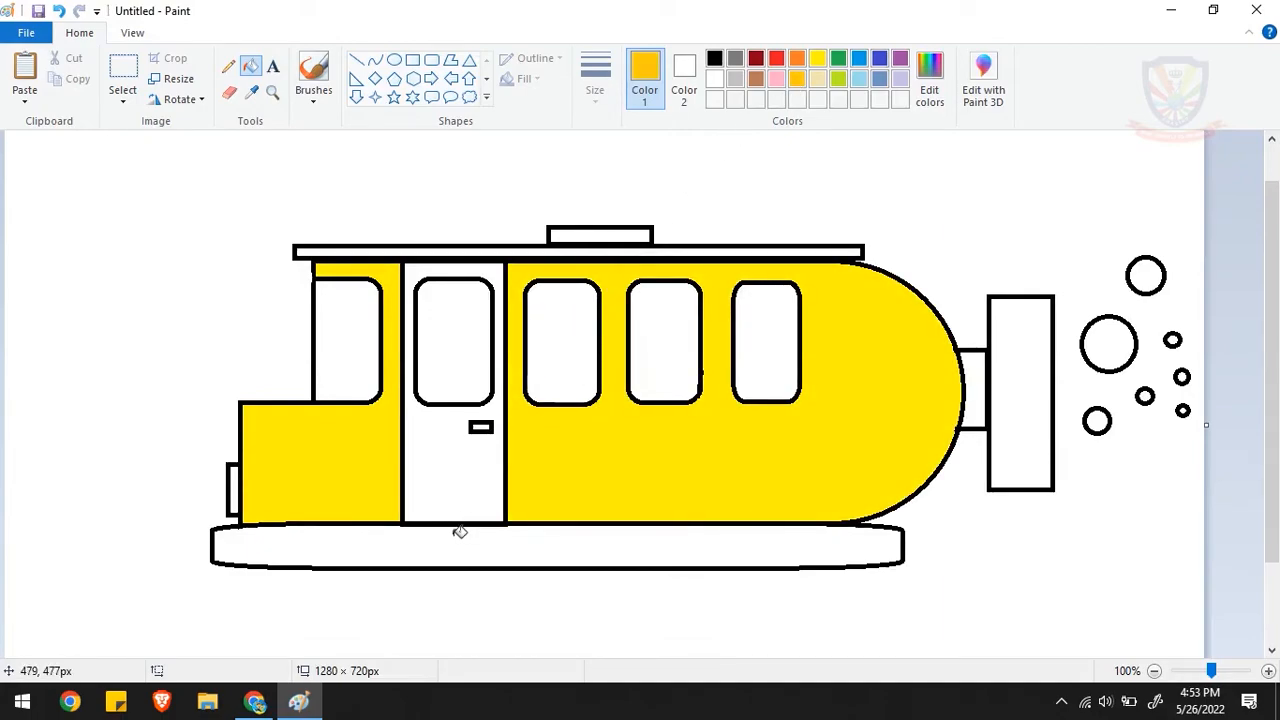
{"action": "left_click", "coordinate": [447, 507]}
{"action": "left_click", "coordinate": [575, 251]}
{"action": "left_click", "coordinate": [493, 534]}
- Fill the base and the small rectangle on the roof with dark gray
{"action": "left_click", "coordinate": [735, 58]}
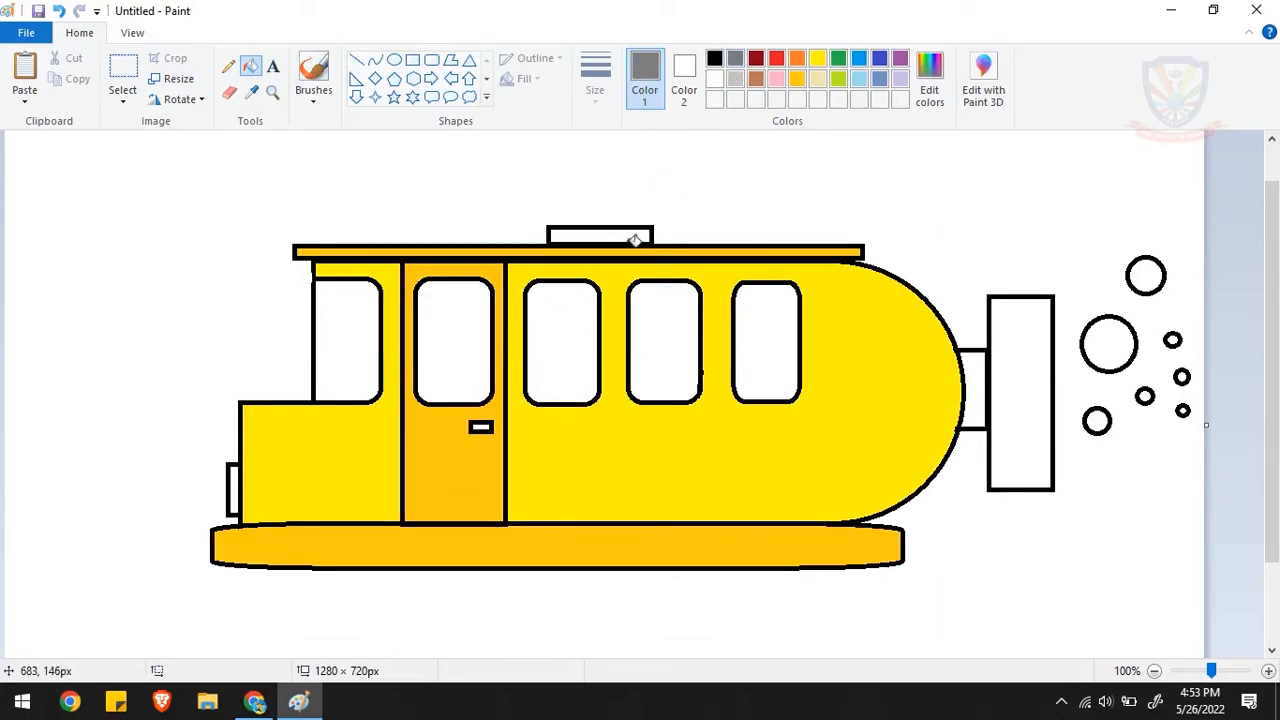
{"action": "left_click", "coordinate": [528, 540]}
{"action": "left_click", "coordinate": [637, 233]}
- Fill the rear connector with gold, and the tall rear rectangle and the hood's front lamp with yellow
{"action": "left_click", "coordinate": [797, 79]}
{"action": "left_click", "coordinate": [978, 368]}
{"action": "left_click", "coordinate": [1020, 338]}
{"action": "left_click", "coordinate": [817, 58]}
{"action": "left_click", "coordinate": [1020, 400]}
{"action": "left_click", "coordinate": [234, 490]}
- Fill the background around the vehicle with bright blue
{"action": "scroll", "coordinate": [580, 594], "scroll_direction": "down", "scroll_amount": 1}
{"action": "left_click", "coordinate": [357, 60]}
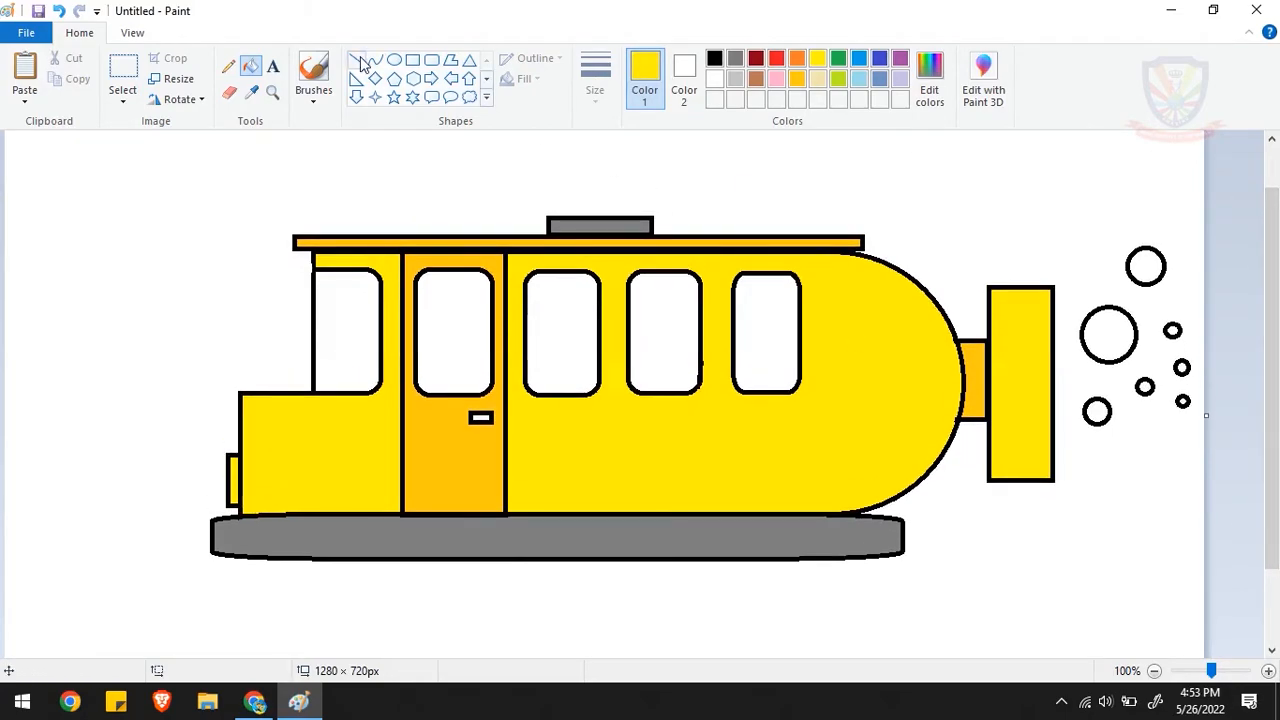
{"action": "left_click", "coordinate": [251, 68]}
{"action": "left_click", "coordinate": [859, 61]}
{"action": "left_click", "coordinate": [859, 163]}
- Fill the bubbles behind the vehicle with light blue
{"action": "left_click", "coordinate": [859, 79]}
{"action": "left_click", "coordinate": [1108, 333]}
{"action": "left_click", "coordinate": [1097, 411]}
{"action": "left_click", "coordinate": [1145, 386]}
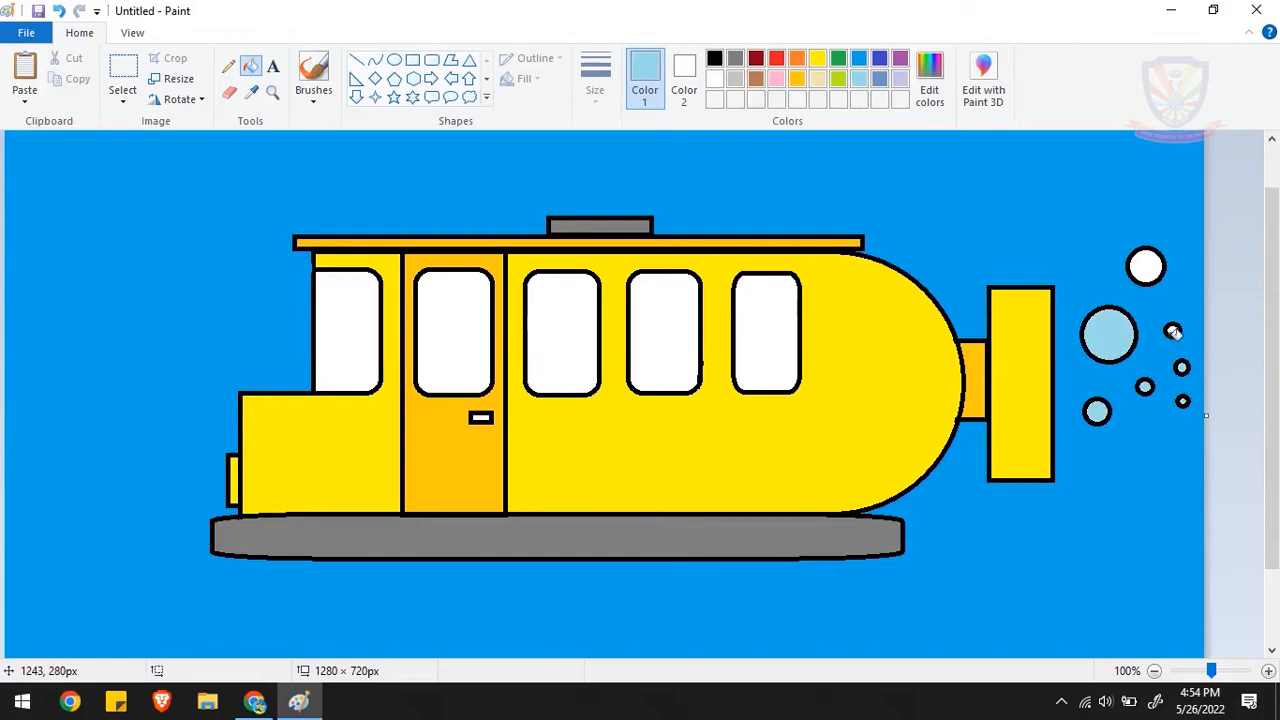
{"action": "left_click", "coordinate": [1145, 265]}
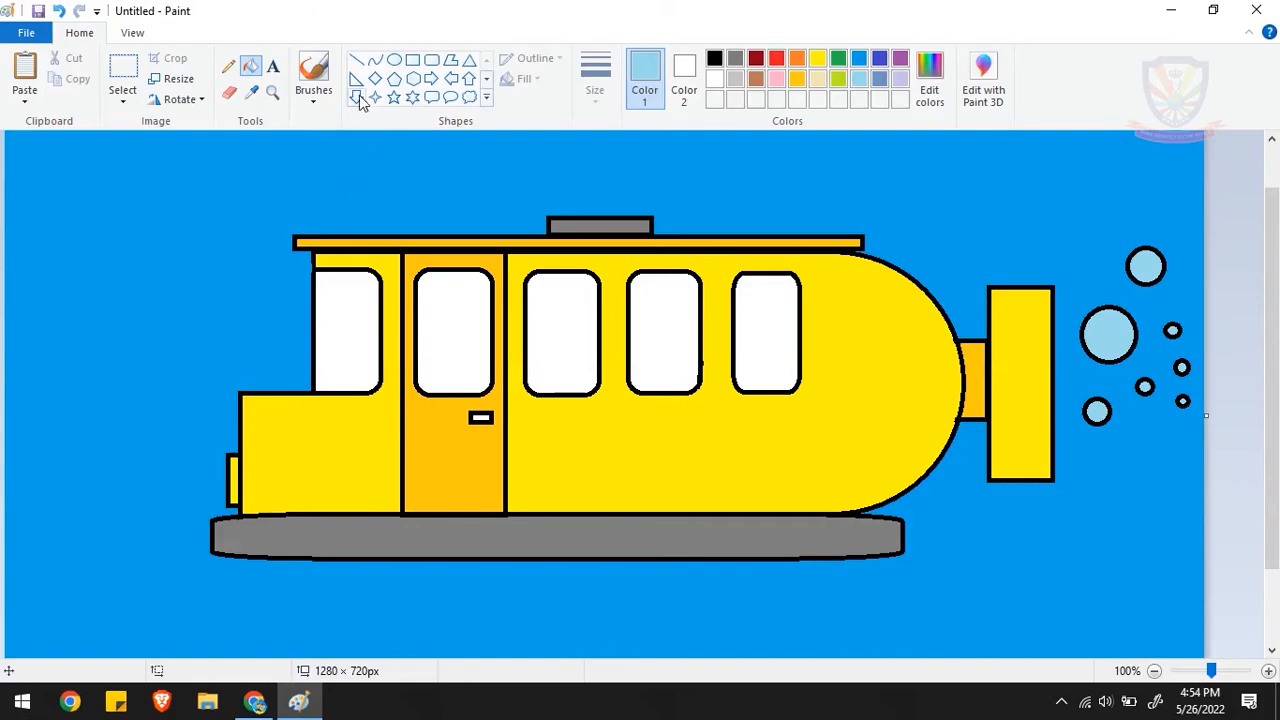
- Draw a yellow line from the front lamp's upper corner sloping up to the canvas edge ahead of the vehicle
{"action": "left_click", "coordinate": [357, 60]}
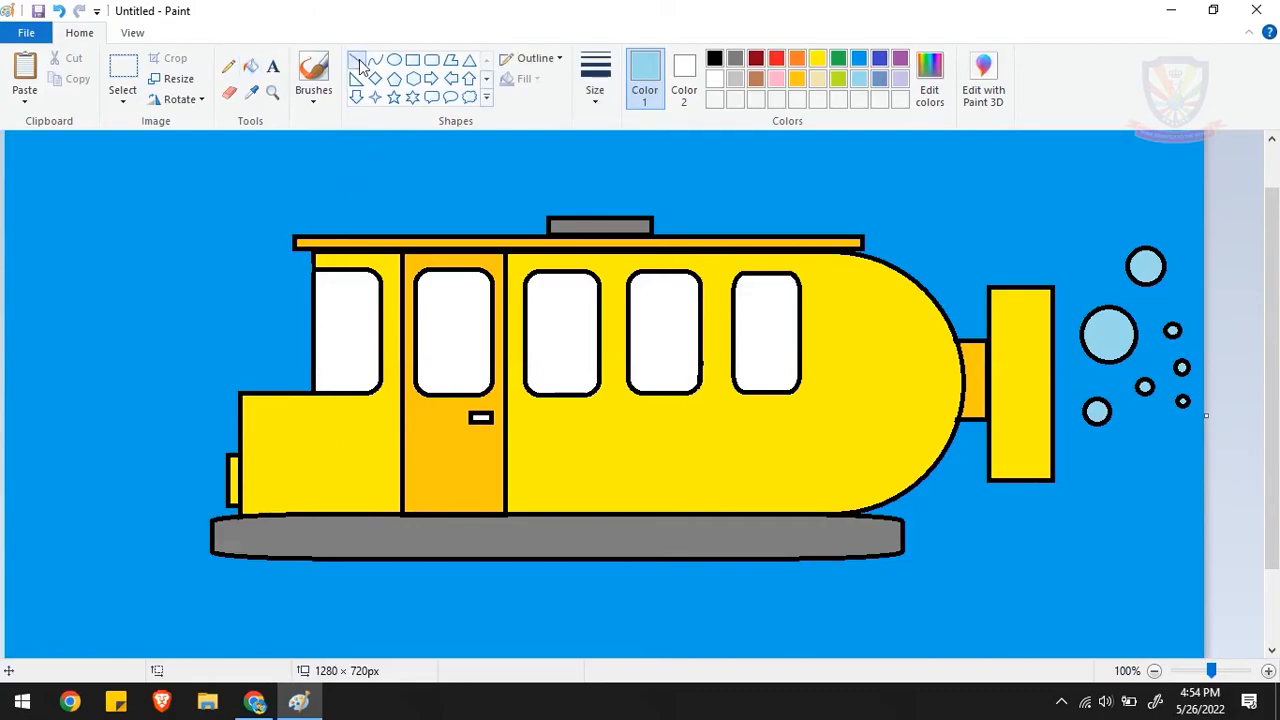
{"action": "left_click", "coordinate": [824, 62]}
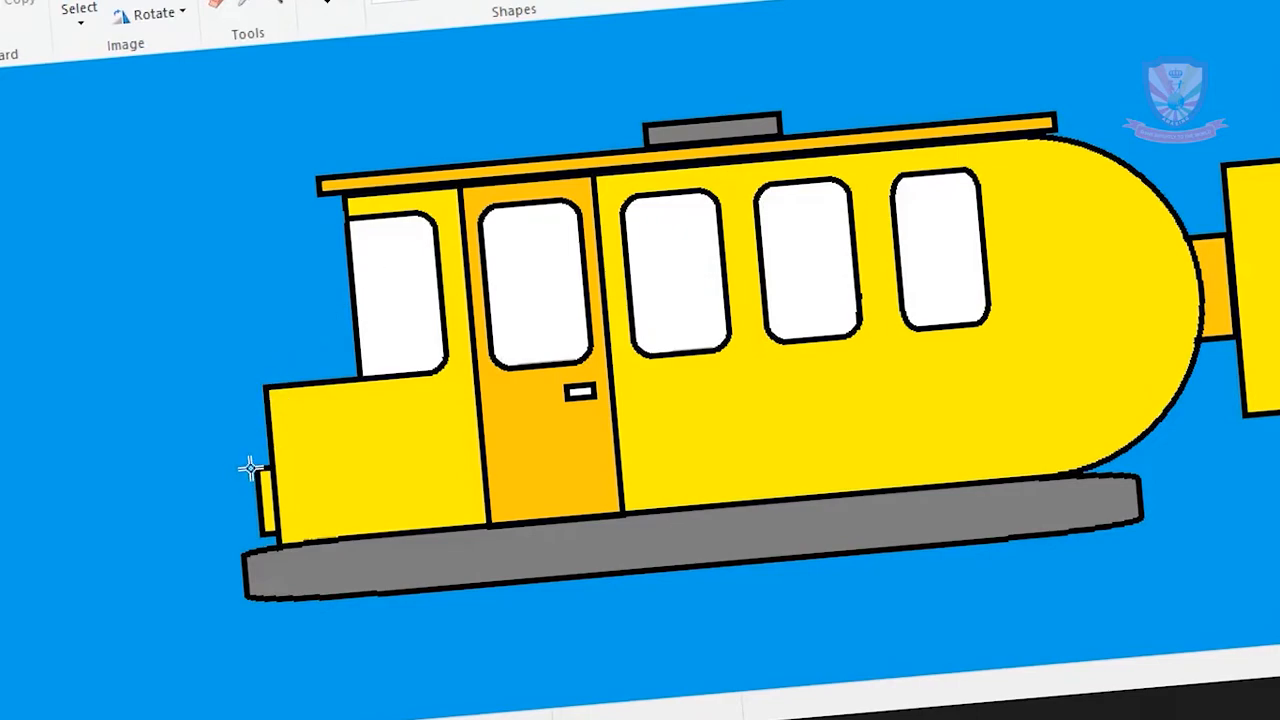
{"action": "left_click_drag", "start_coordinate": [252, 468], "coordinate": [0, 408]}
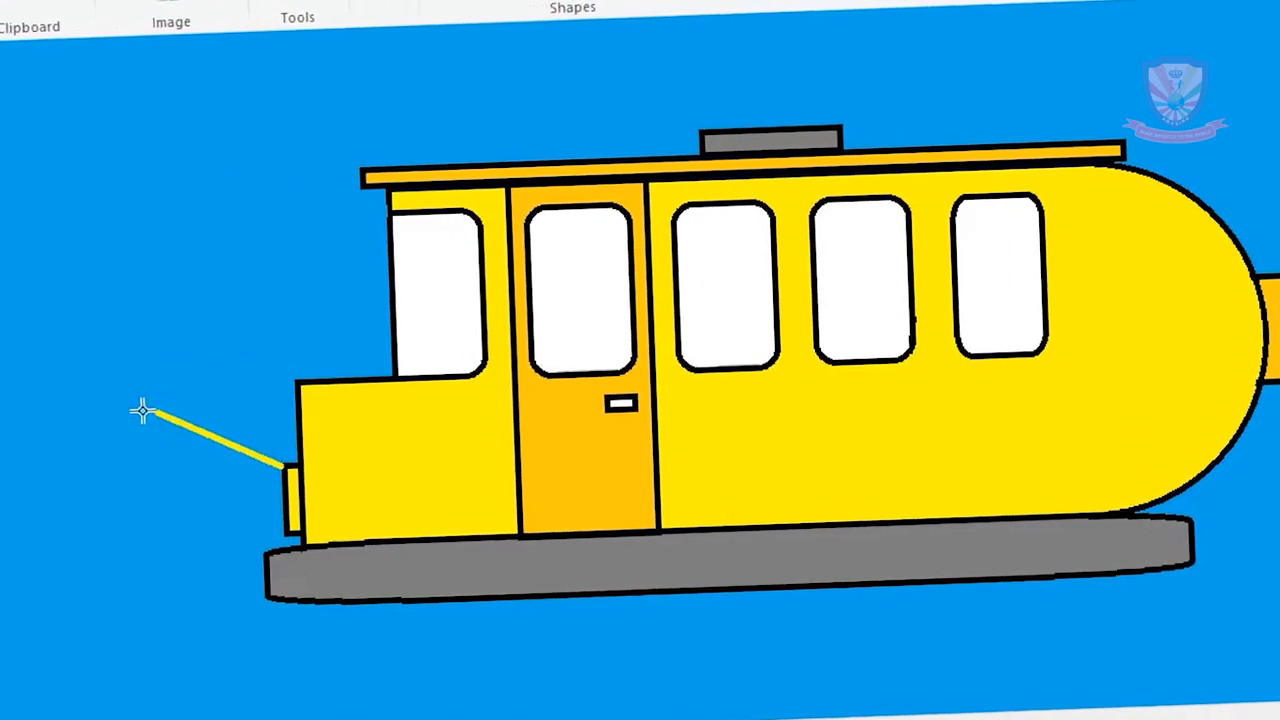
{"action": "left_click_drag", "start_coordinate": [70, 297], "coordinate": [71, 301]}
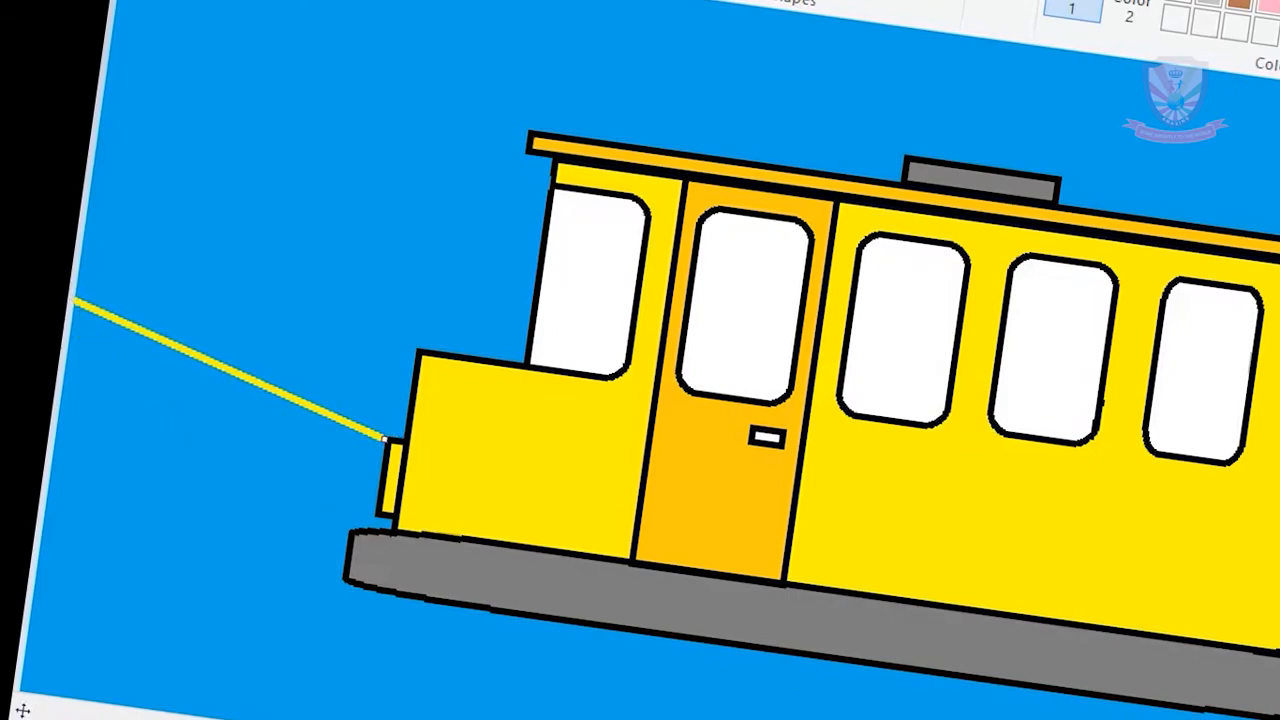
- Draw a yellow line spanning about 238 × 69 px from the front lamp's lower corner, sloping down to the canvas edge
{"action": "key", "text": "ctrl+Page_Up"}
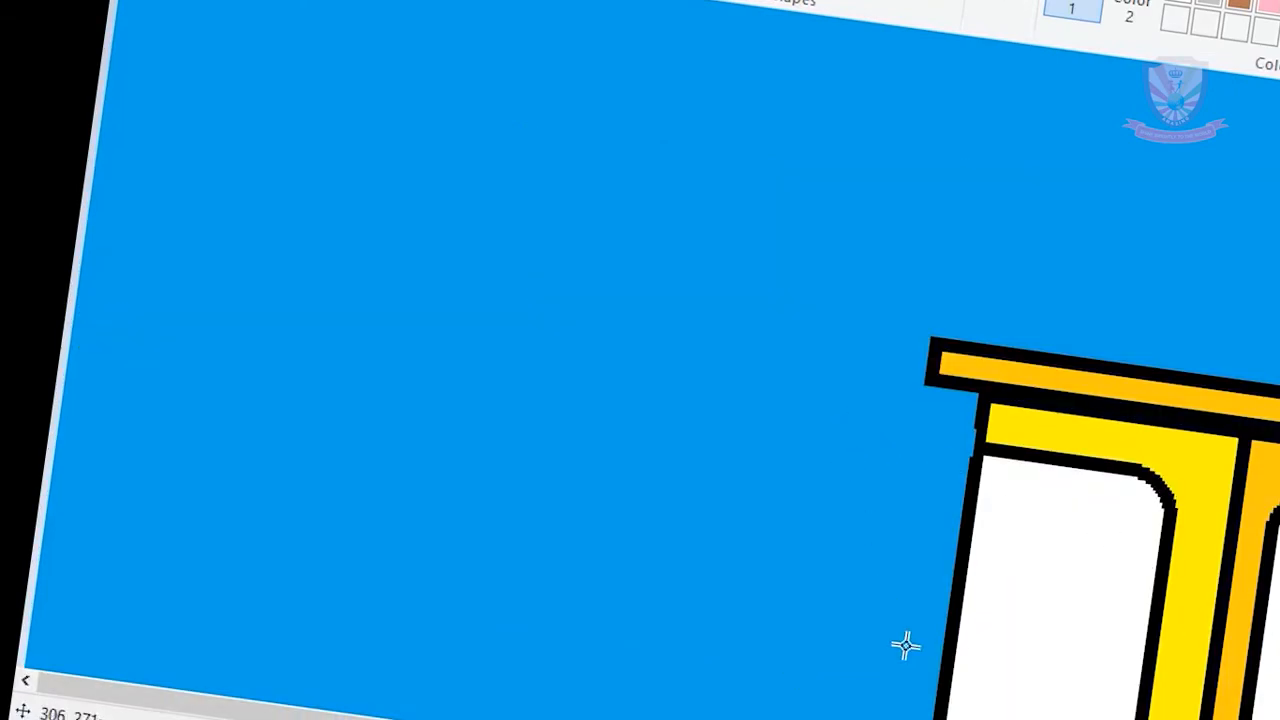
{"action": "scroll", "coordinate": [640, 360], "scroll_direction": "down", "scroll_amount": 2}
{"action": "scroll", "coordinate": [640, 360], "scroll_direction": "down", "scroll_amount": 5}
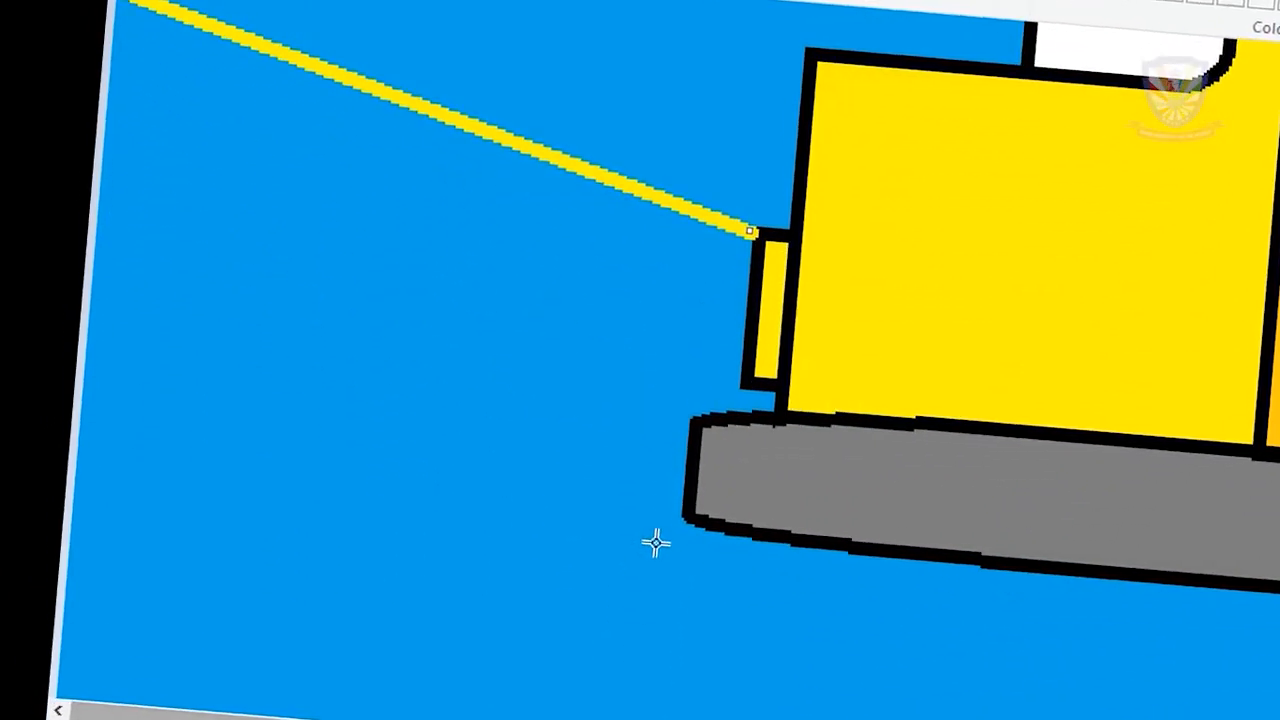
{"action": "left_click_drag", "start_coordinate": [717, 387], "coordinate": [716, 387]}
{"action": "mouse_move", "coordinate": [812, 348]}
{"action": "left_mouse_down"}
{"action": "mouse_move", "coordinate": [317, 594]}
{"action": "mouse_move", "coordinate": [200, 630]}
{"action": "left_mouse_up"}
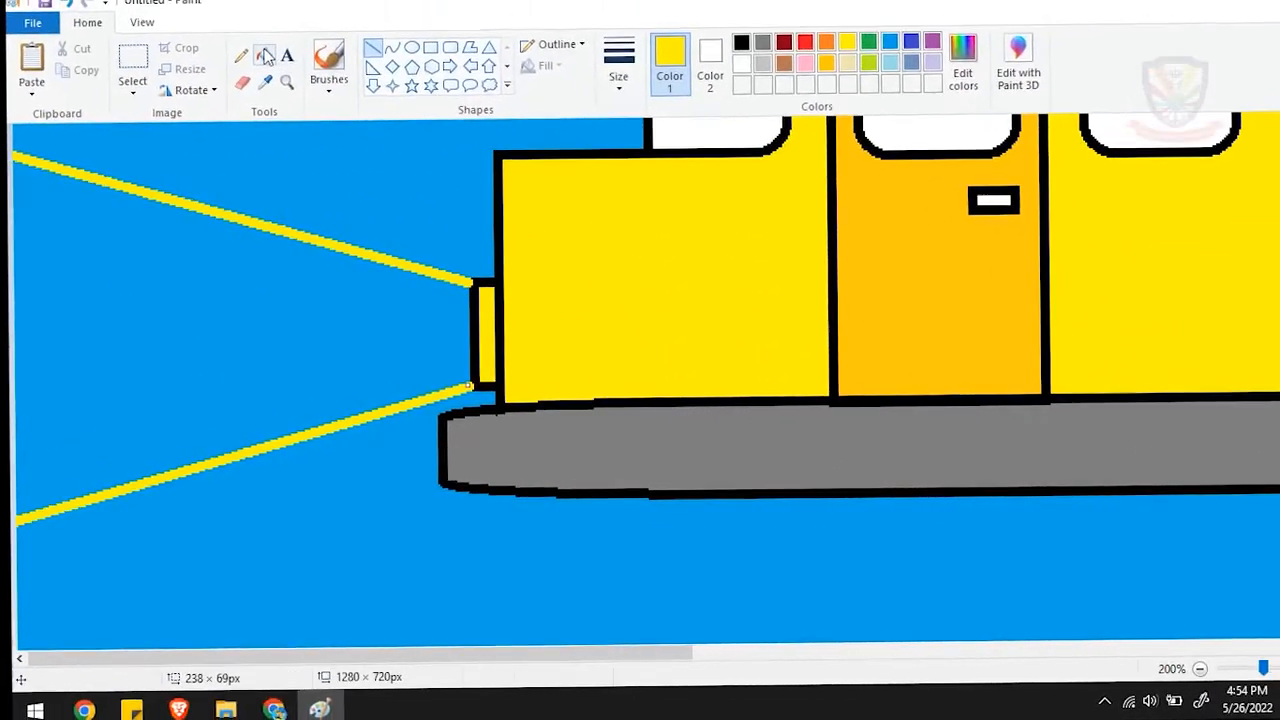
- Fill the area between the two yellow lines with yellow as a light beam
{"action": "left_click", "coordinate": [264, 56]}
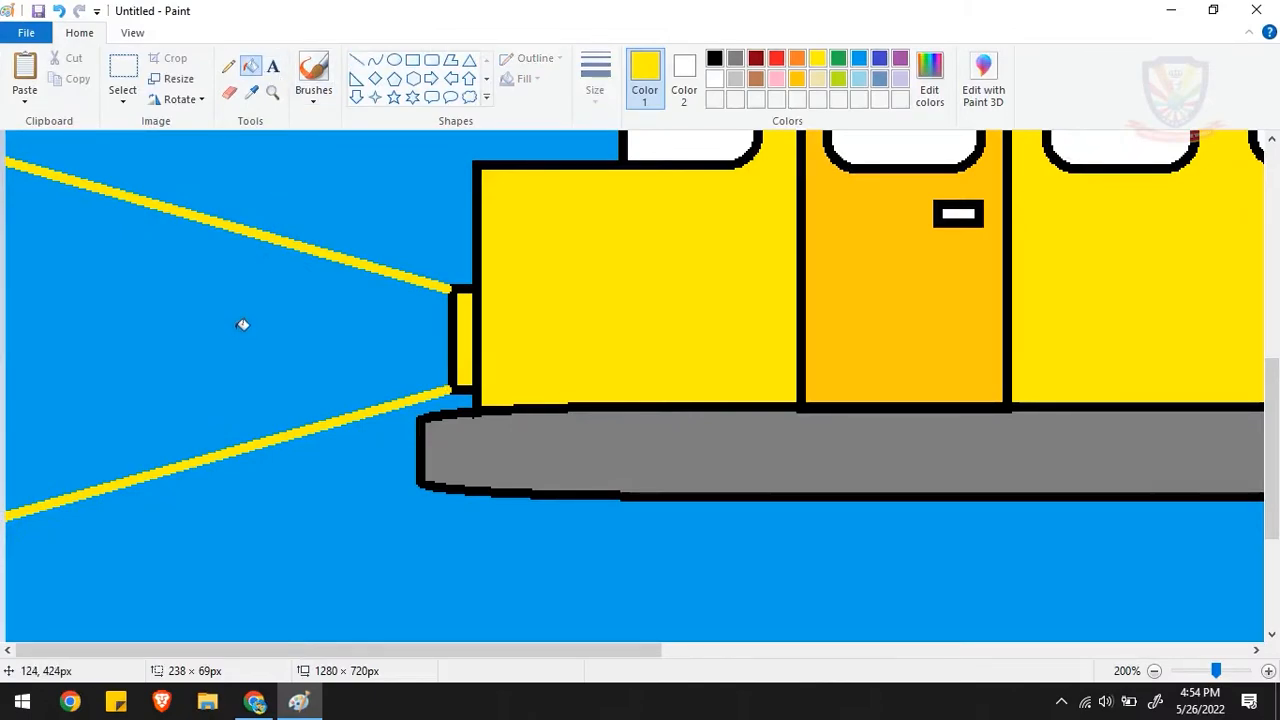
{"action": "left_click", "coordinate": [242, 324]}
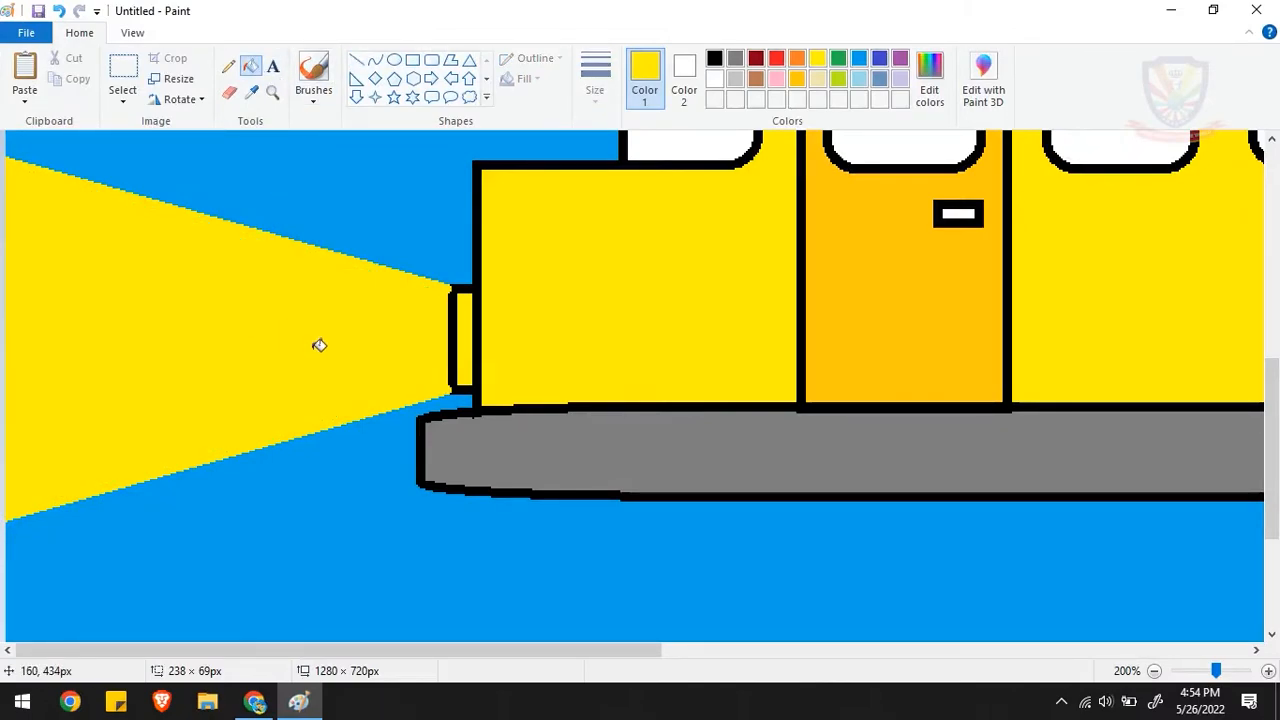
{"action": "left_click", "coordinate": [1155, 671]}
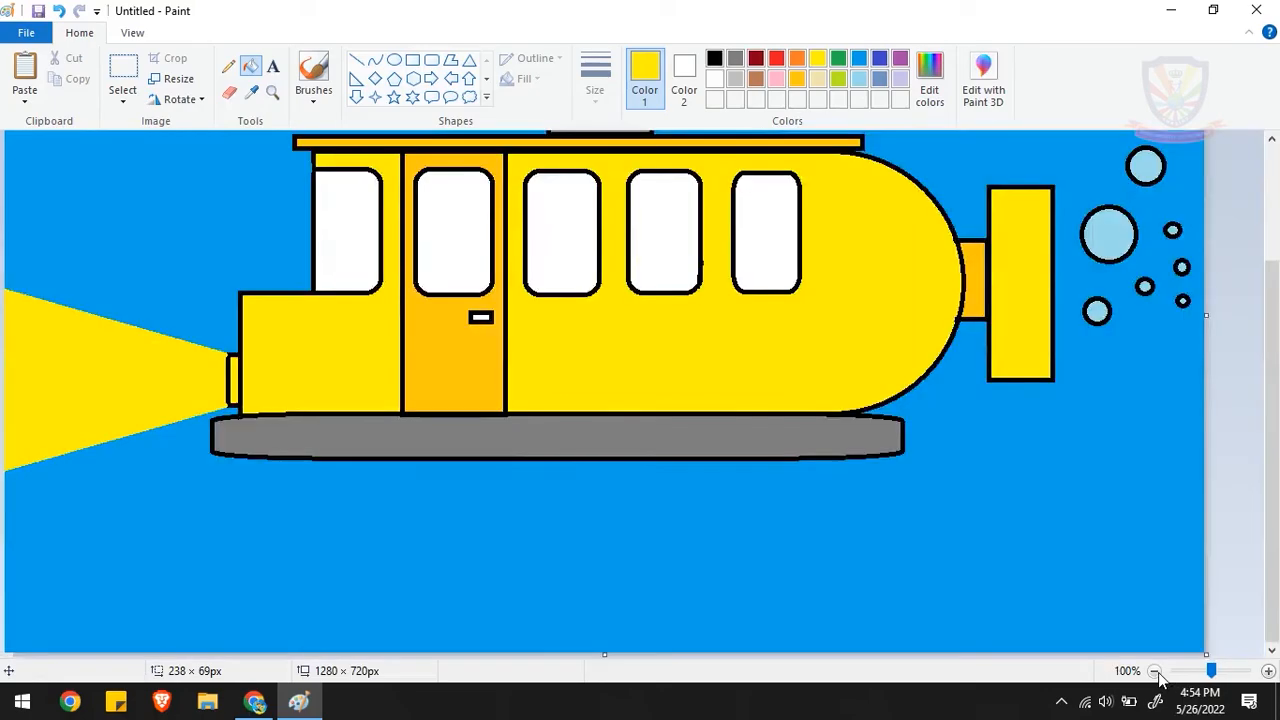
{"action": "left_click_drag", "start_coordinate": [1272, 582], "coordinate": [1272, 478]}
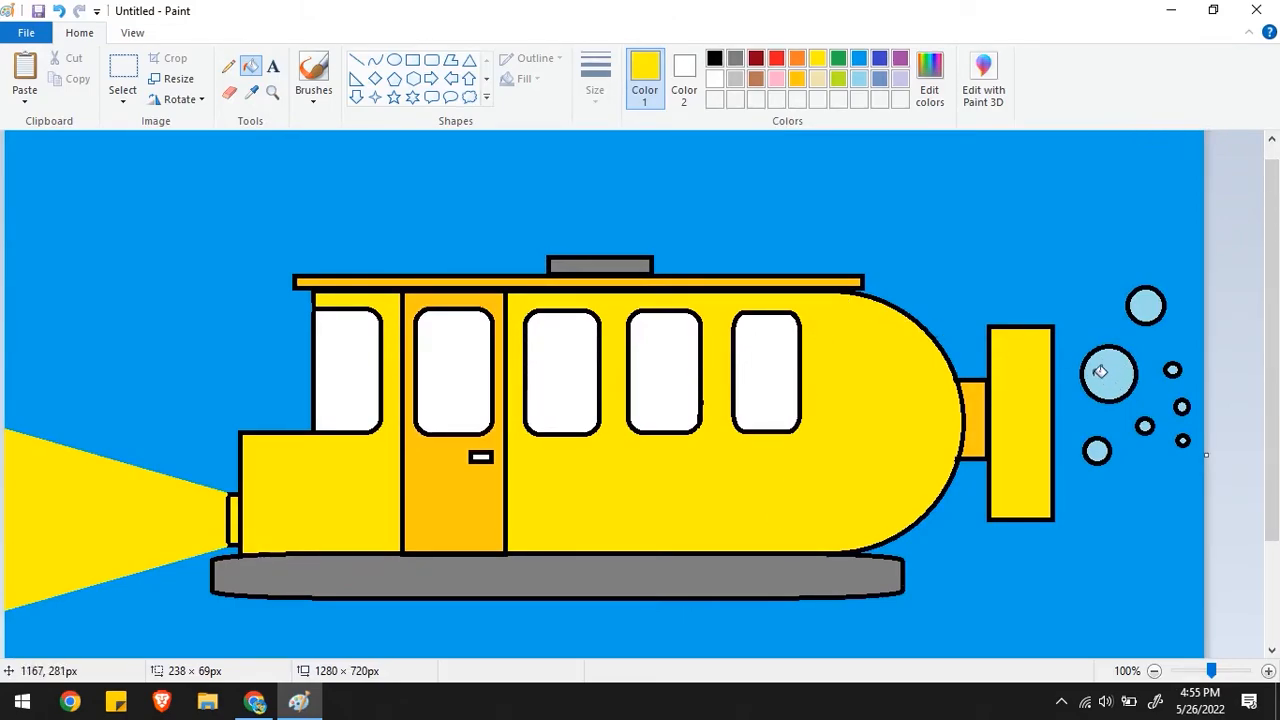
- Draw white highlight circles of about 19 × 19 and 10 × 9 px in the largest bubble and 12 × 11 px in the uppermost one
{"action": "left_click", "coordinate": [393, 60]}
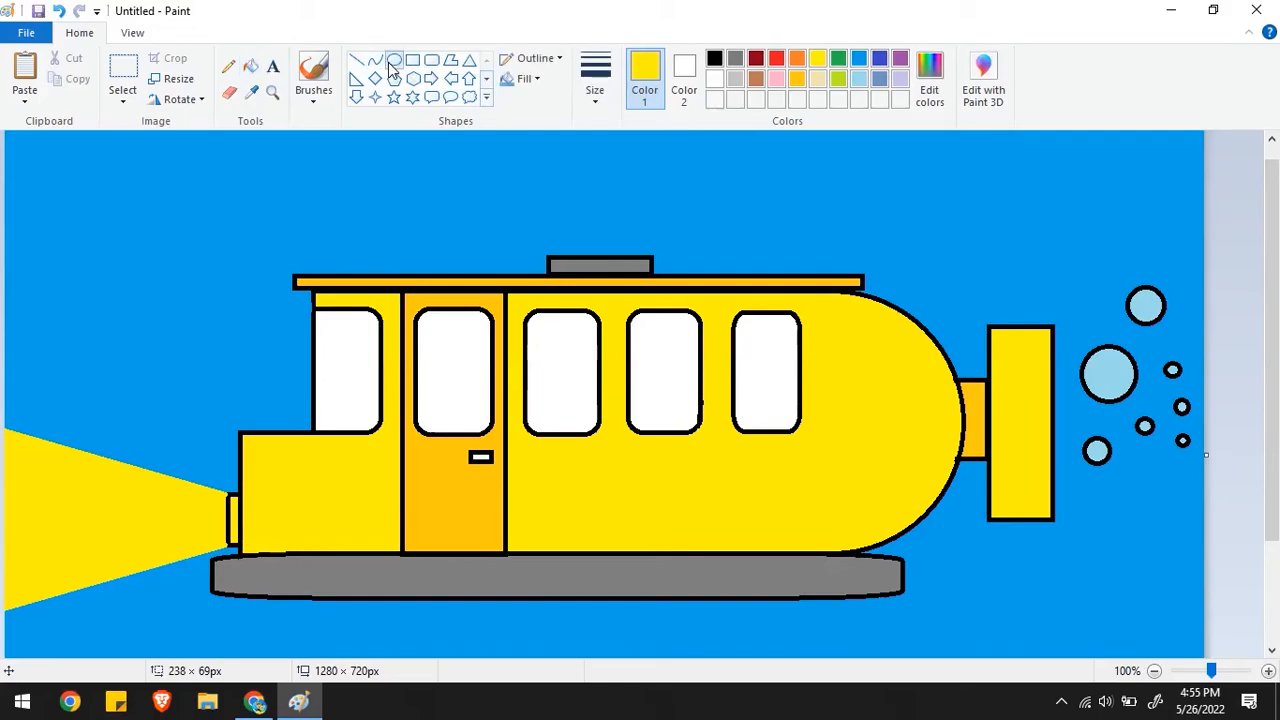
{"action": "left_click", "coordinate": [713, 82]}
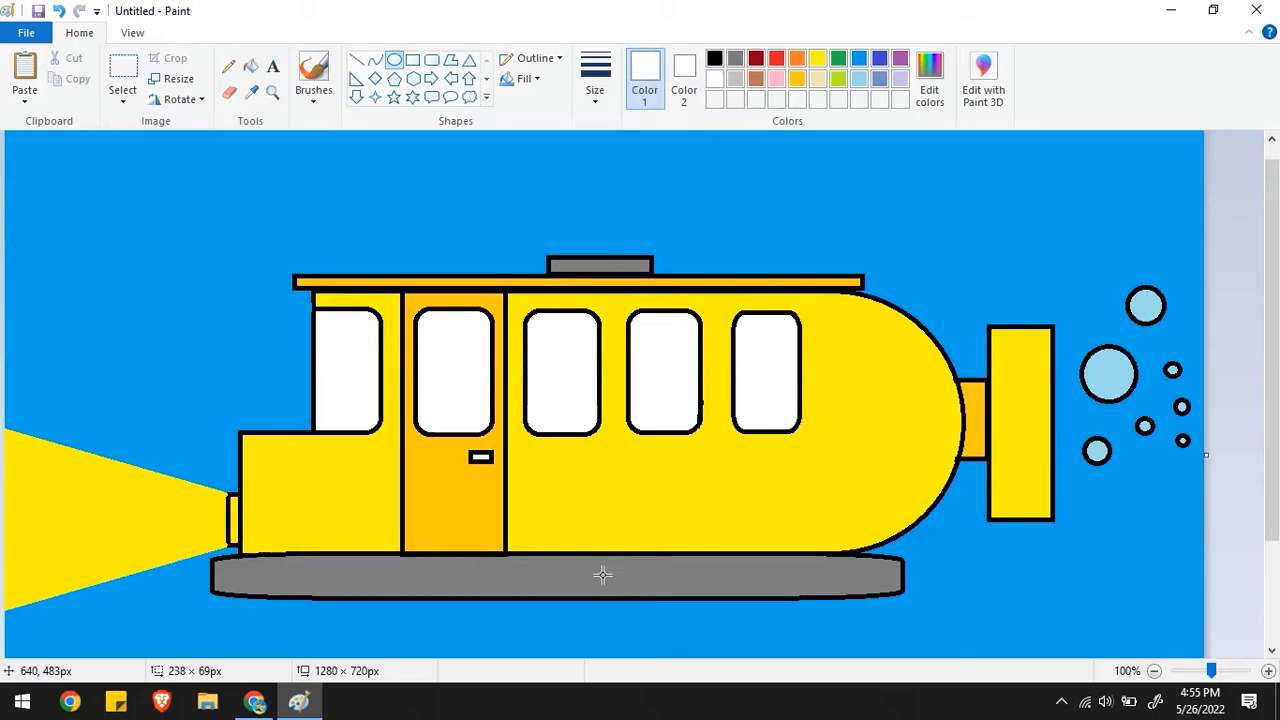
{"action": "left_click", "coordinate": [1268, 671]}
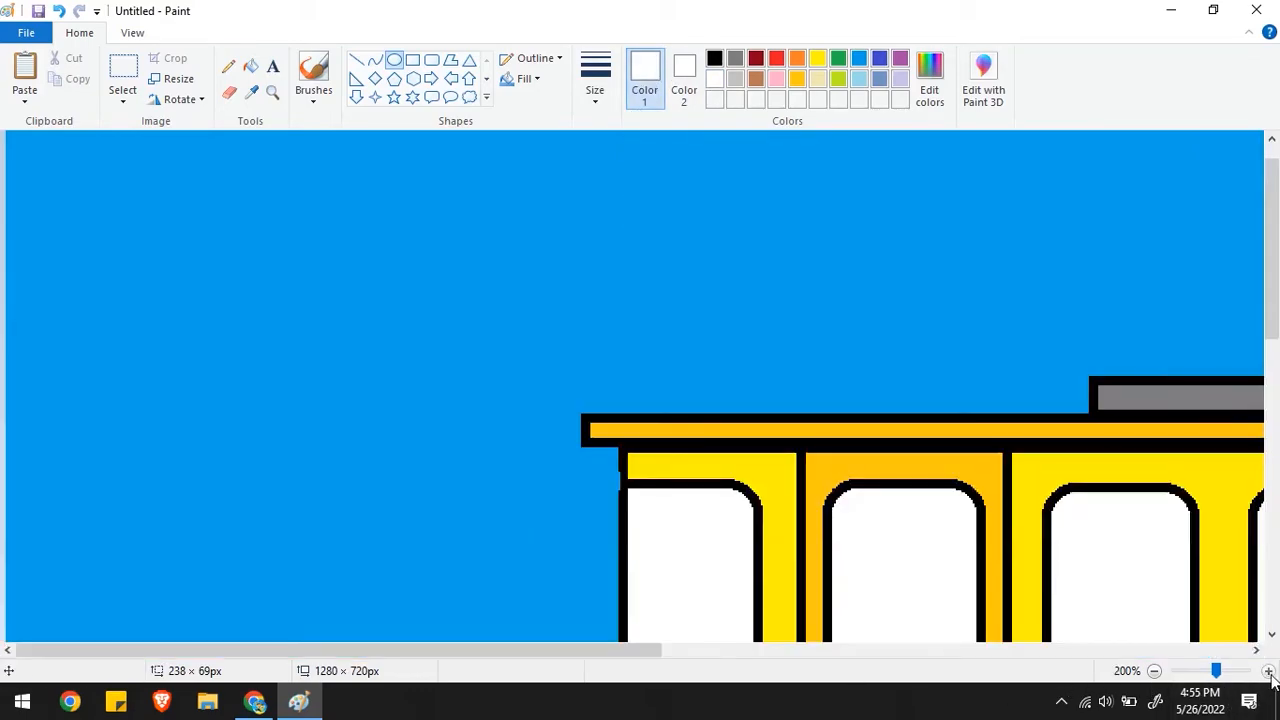
{"action": "mouse_move", "coordinate": [599, 649]}
{"action": "left_mouse_down"}
{"action": "mouse_move", "coordinate": [699, 663]}
{"action": "mouse_move", "coordinate": [1210, 665]}
{"action": "left_mouse_up"}
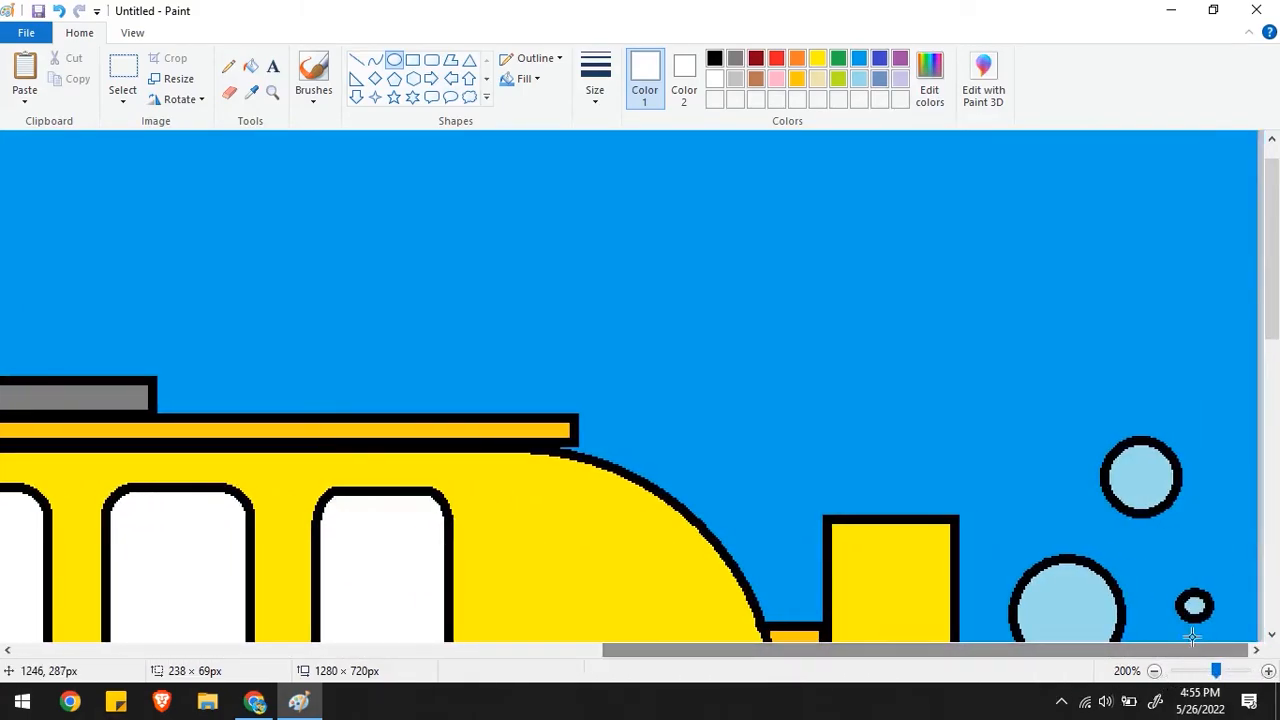
{"action": "left_click_drag", "start_coordinate": [1275, 325], "coordinate": [1275, 428]}
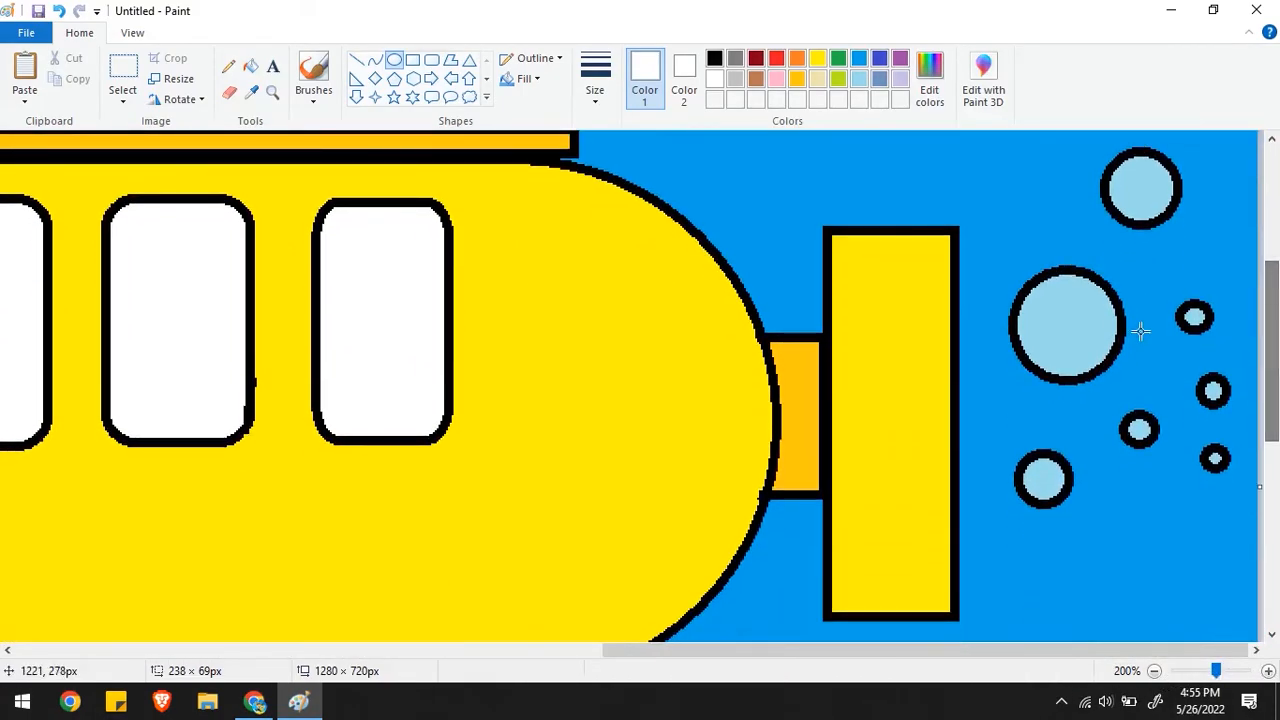
{"action": "left_click_drag", "start_coordinate": [1037, 326], "coordinate": [1073, 289]}
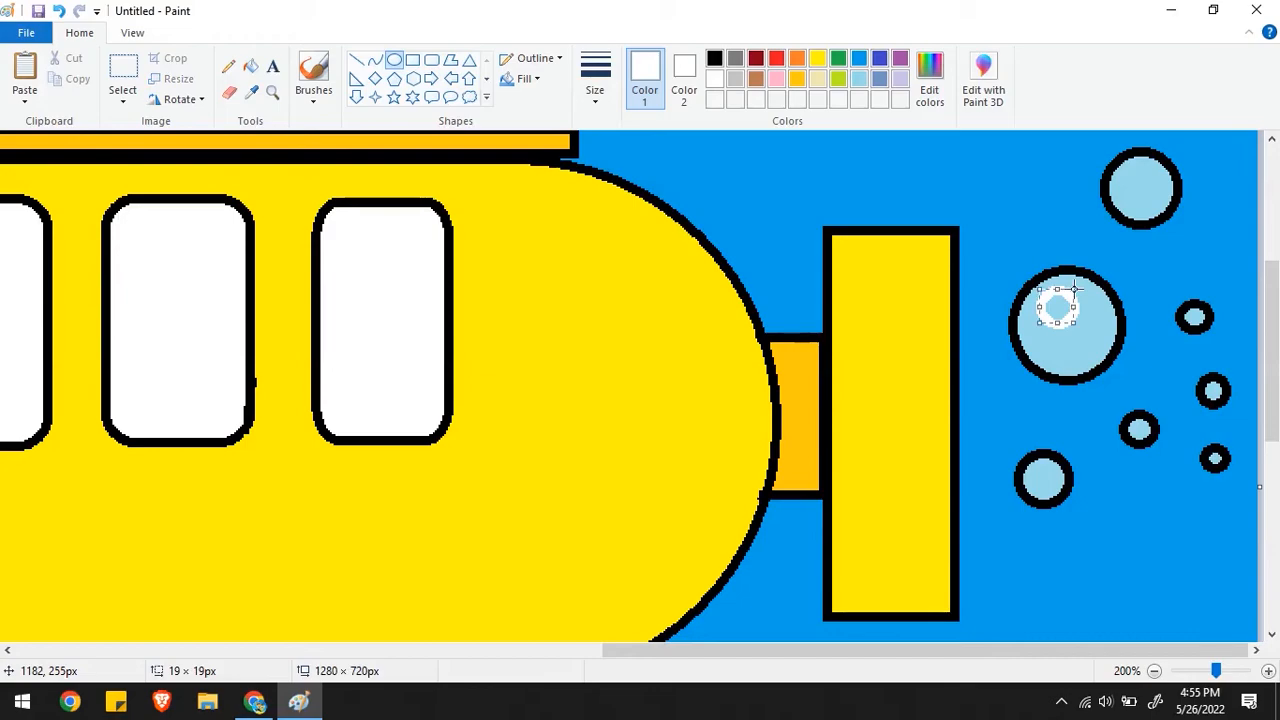
{"action": "left_click_drag", "start_coordinate": [1060, 366], "coordinate": [1071, 352]}
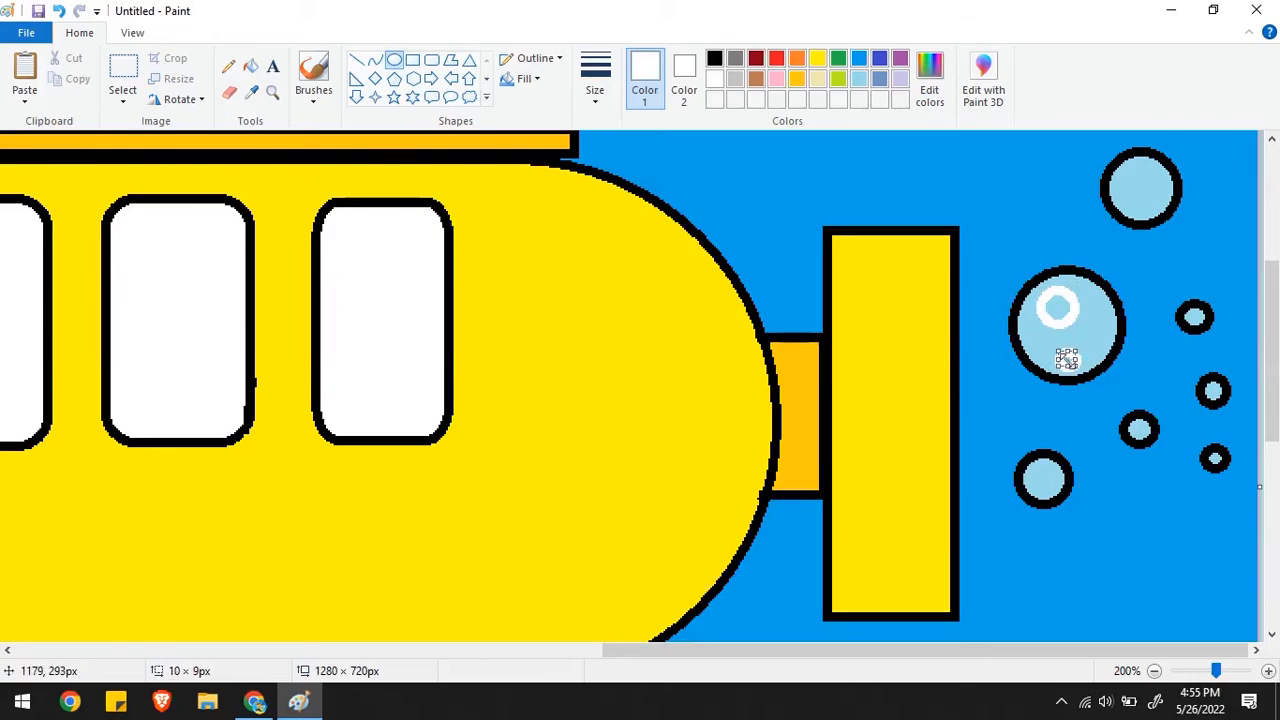
{"action": "left_click_drag", "start_coordinate": [1128, 184], "coordinate": [1141, 166]}
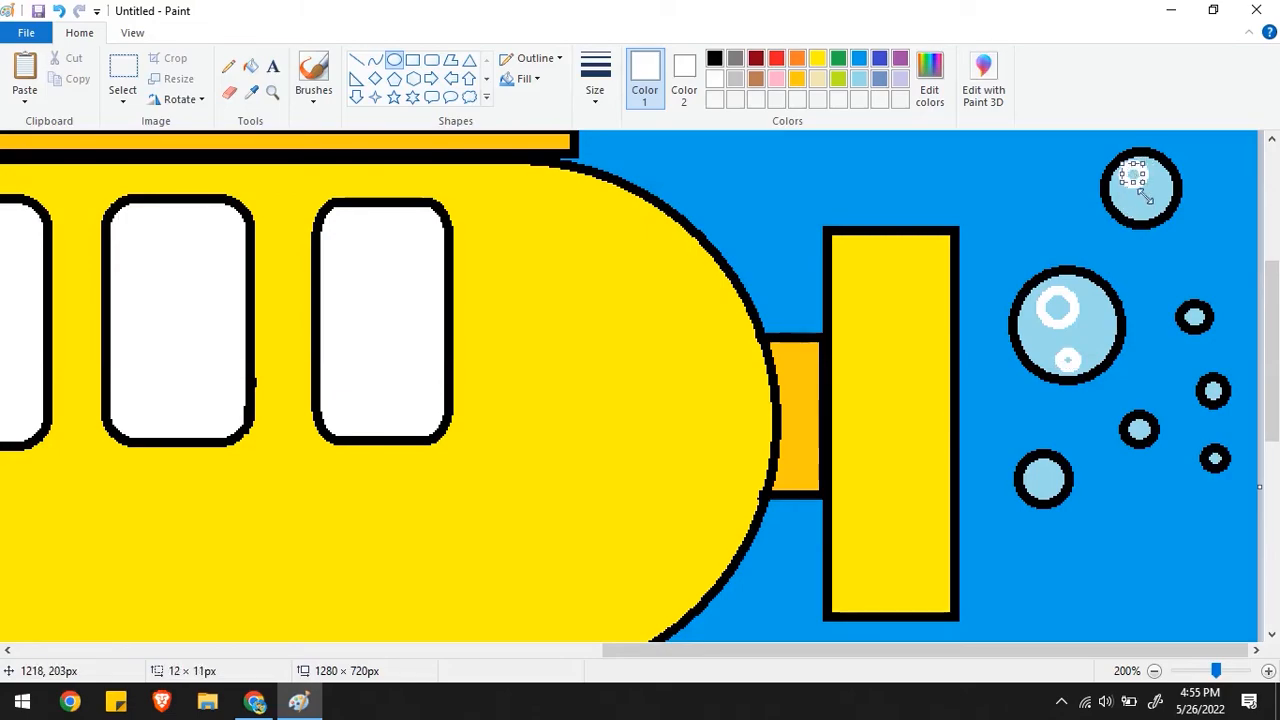
- Fill the insides of the bubbles' highlight circles with white
{"action": "left_click", "coordinate": [250, 66]}
{"action": "left_click", "coordinate": [1141, 176]}
{"action": "left_click", "coordinate": [1064, 296]}
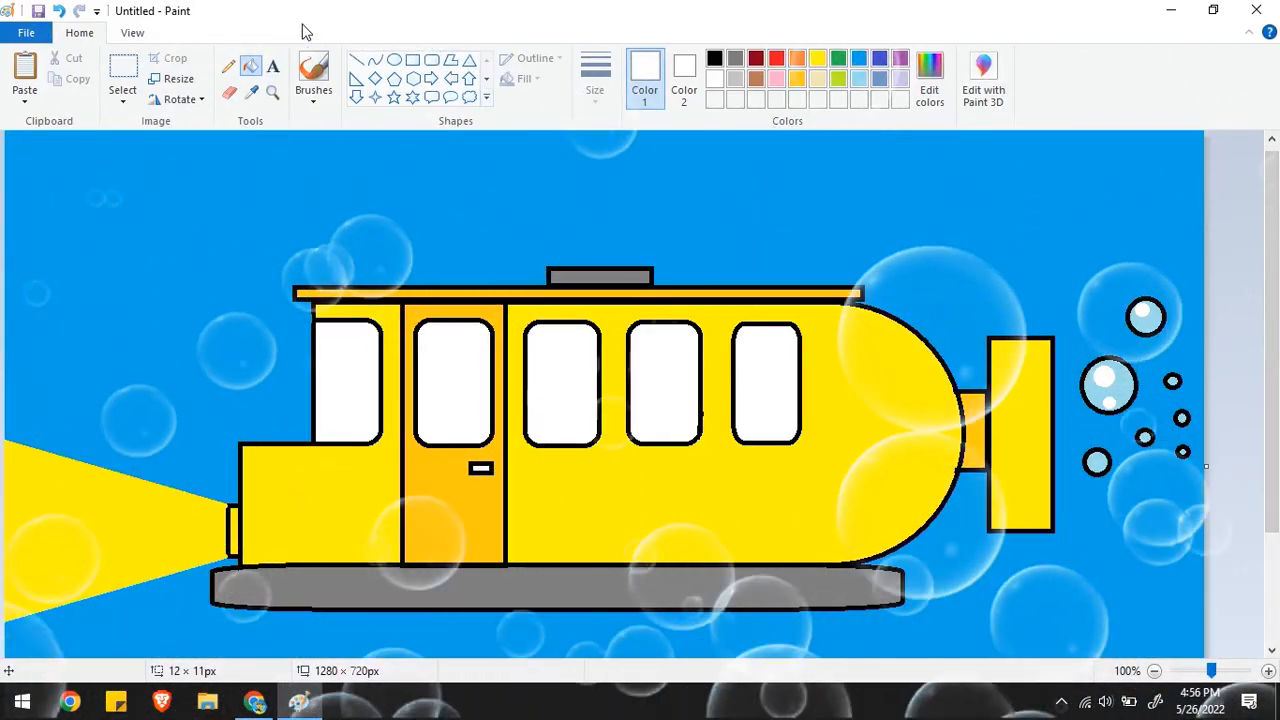
- Start saving the drawing as a new file in the Pictures folder with the PNG type
{"action": "left_click", "coordinate": [28, 34]}
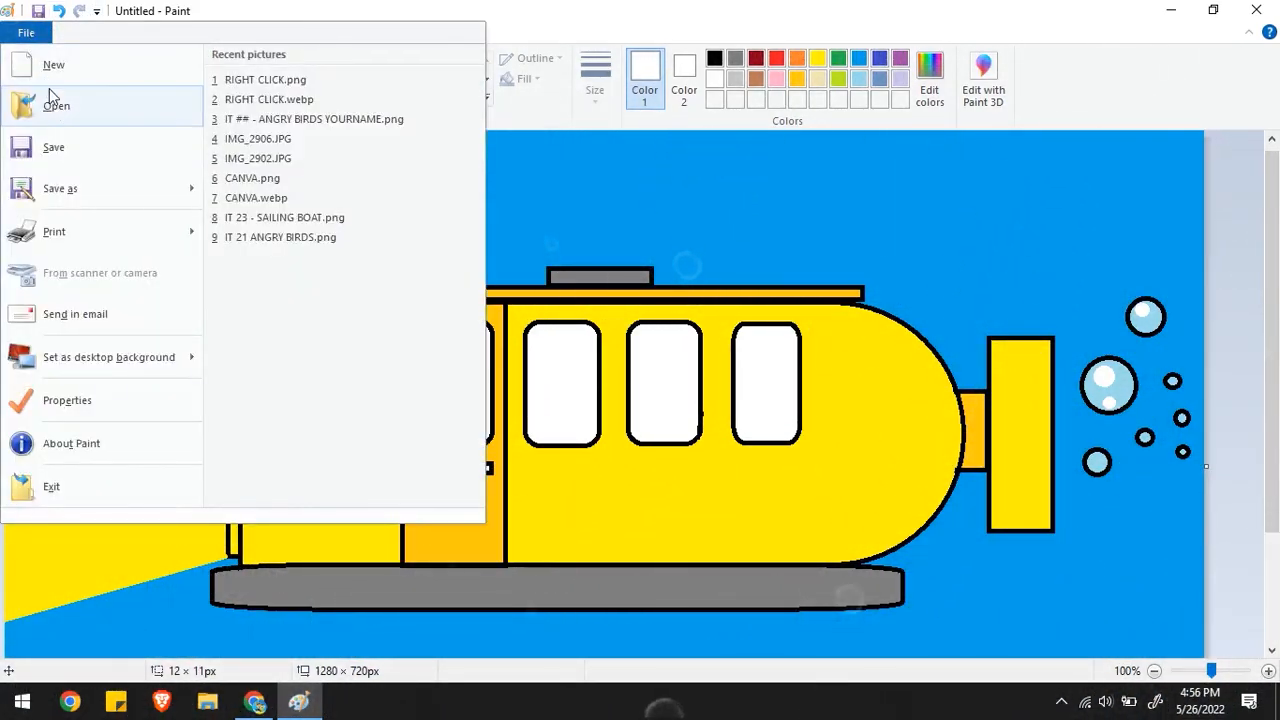
{"action": "left_click", "coordinate": [55, 207]}
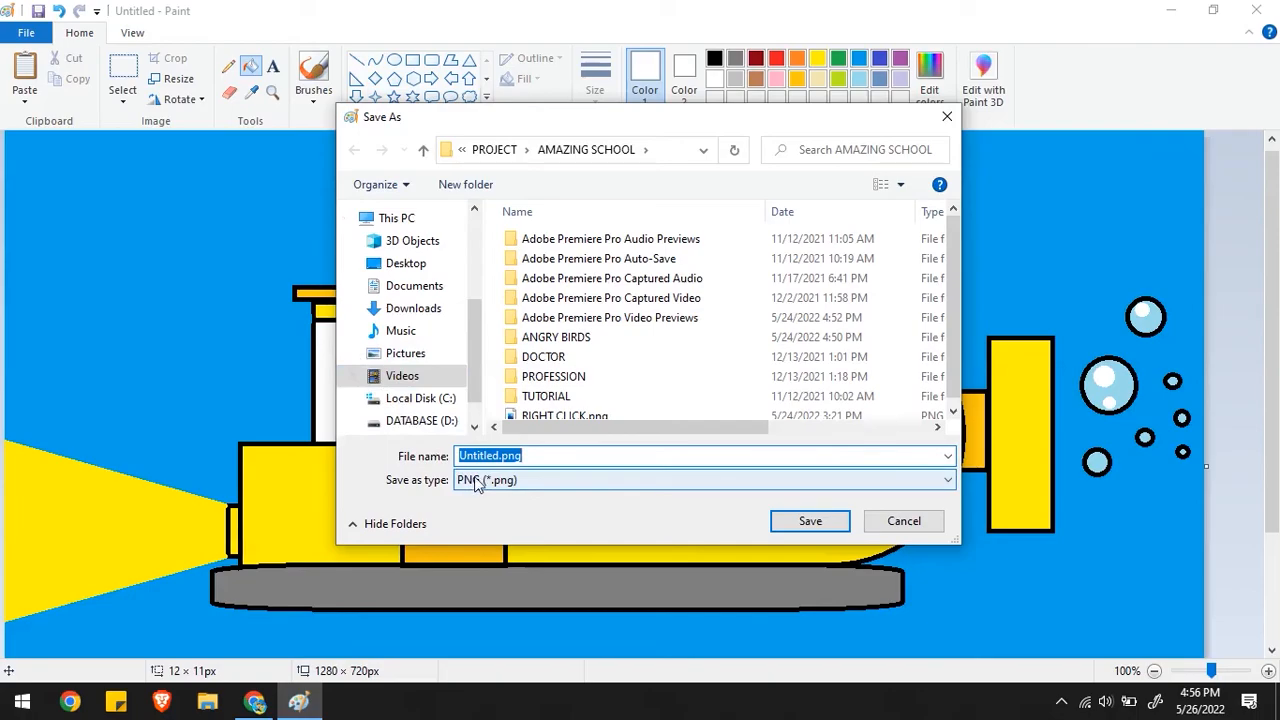
{"action": "left_click", "coordinate": [407, 358]}
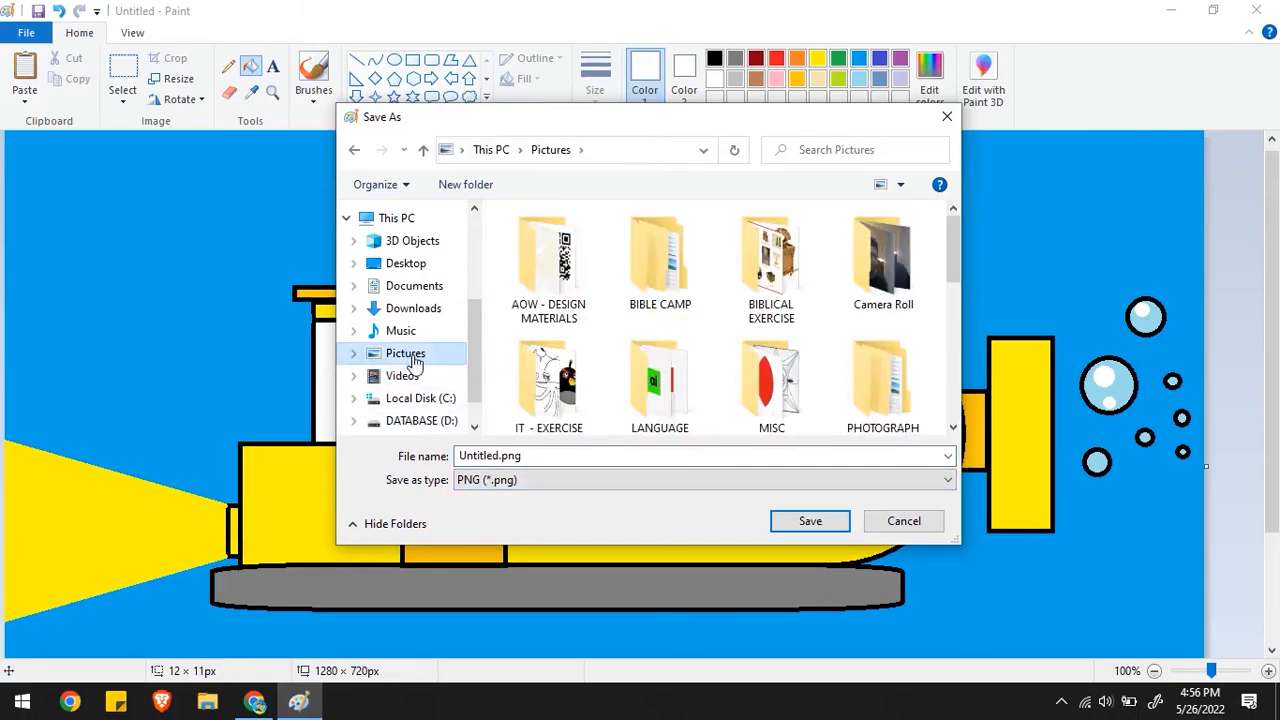
{"action": "left_click", "coordinate": [489, 481]}
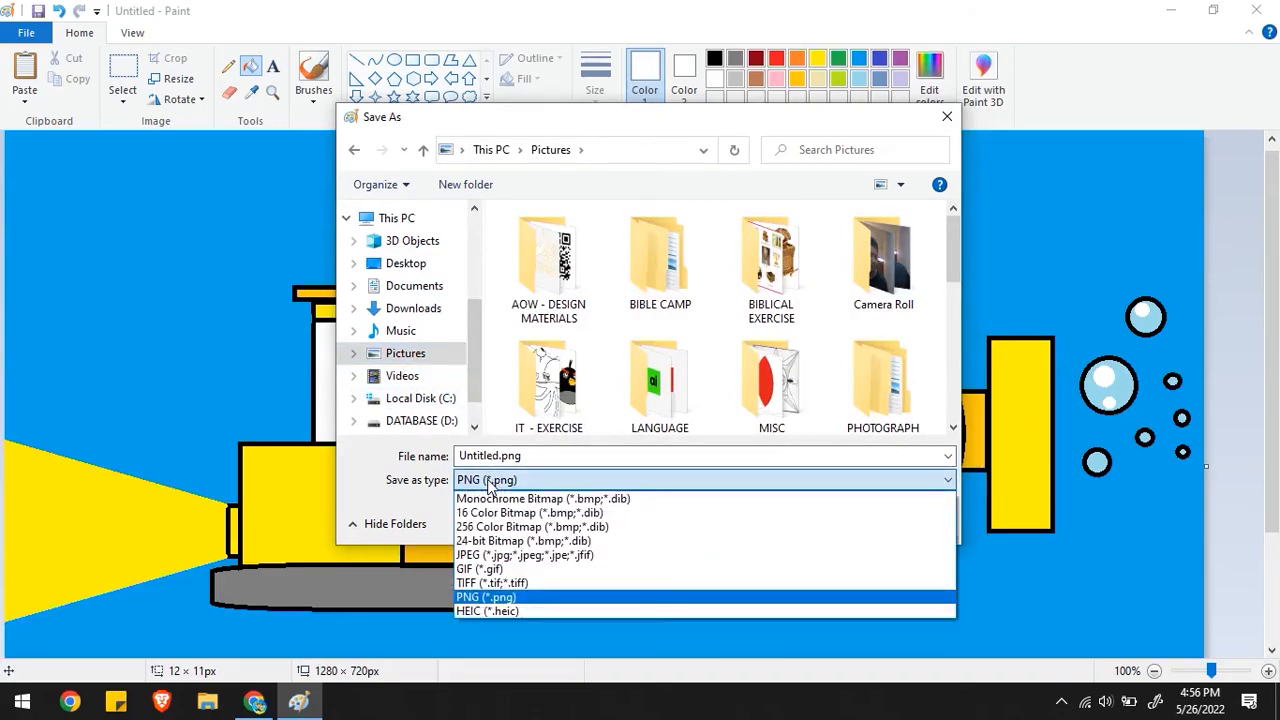
{"action": "left_click", "coordinate": [484, 598]}
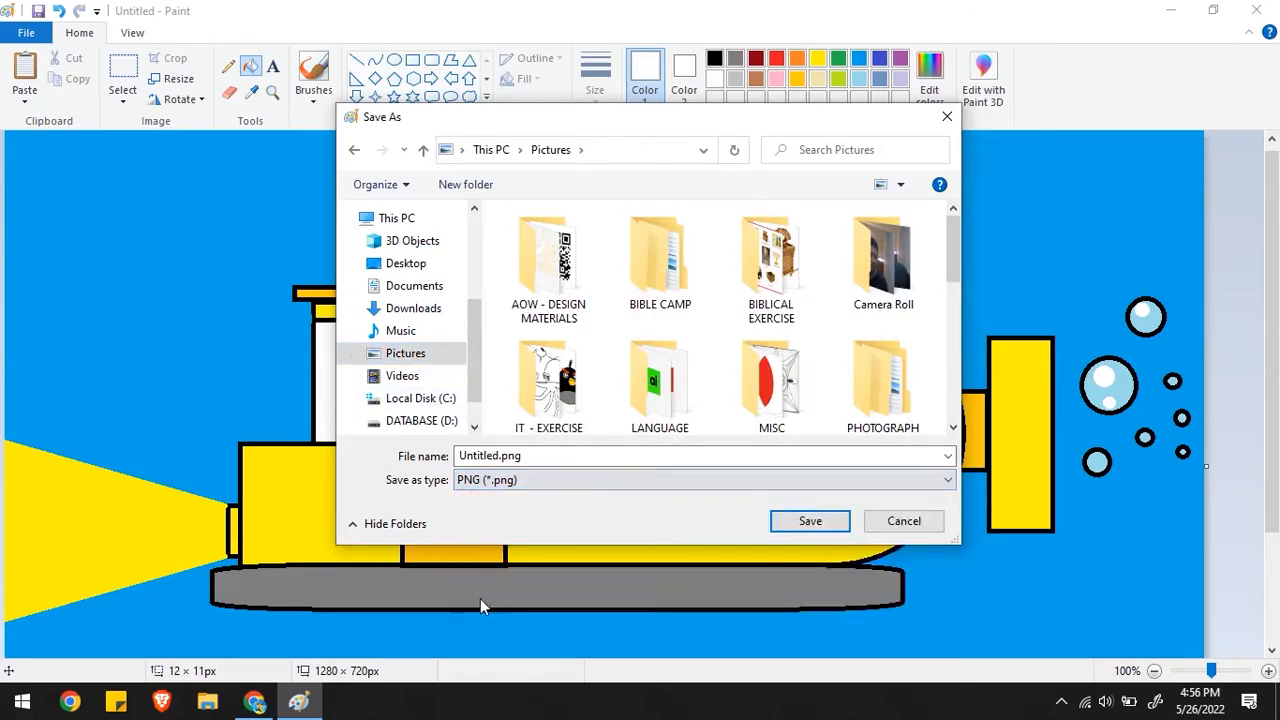
- Name the file "IT ## - AQUA BUS YOURNAME" and save it
{"action": "double_click", "coordinate": [531, 455]}
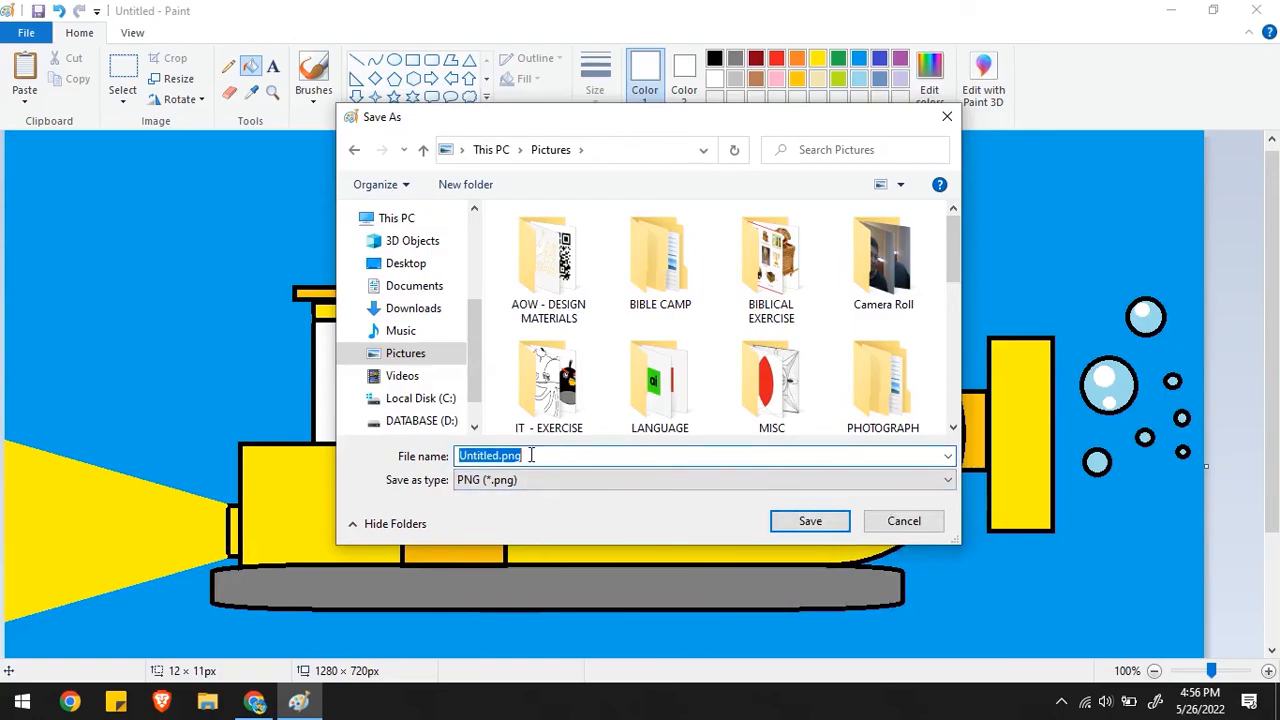
{"action": "key", "text": "BackSpace"}
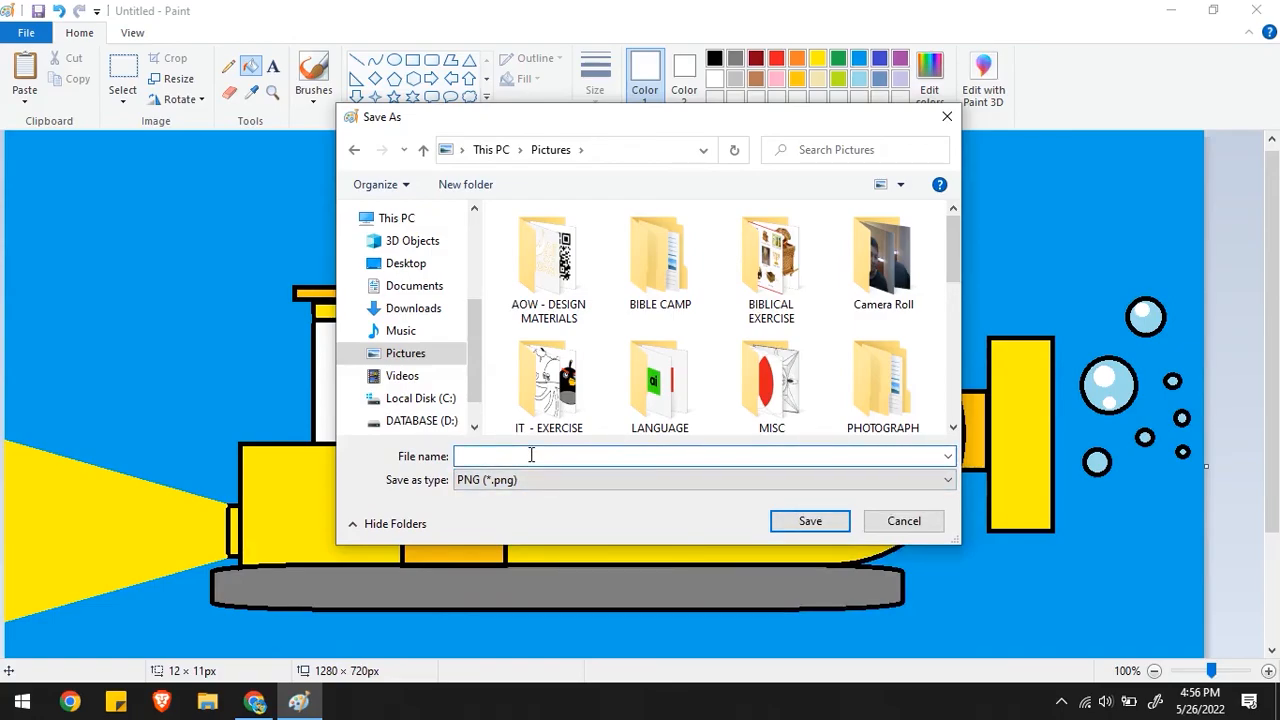
{"action": "type", "text": "IT"}
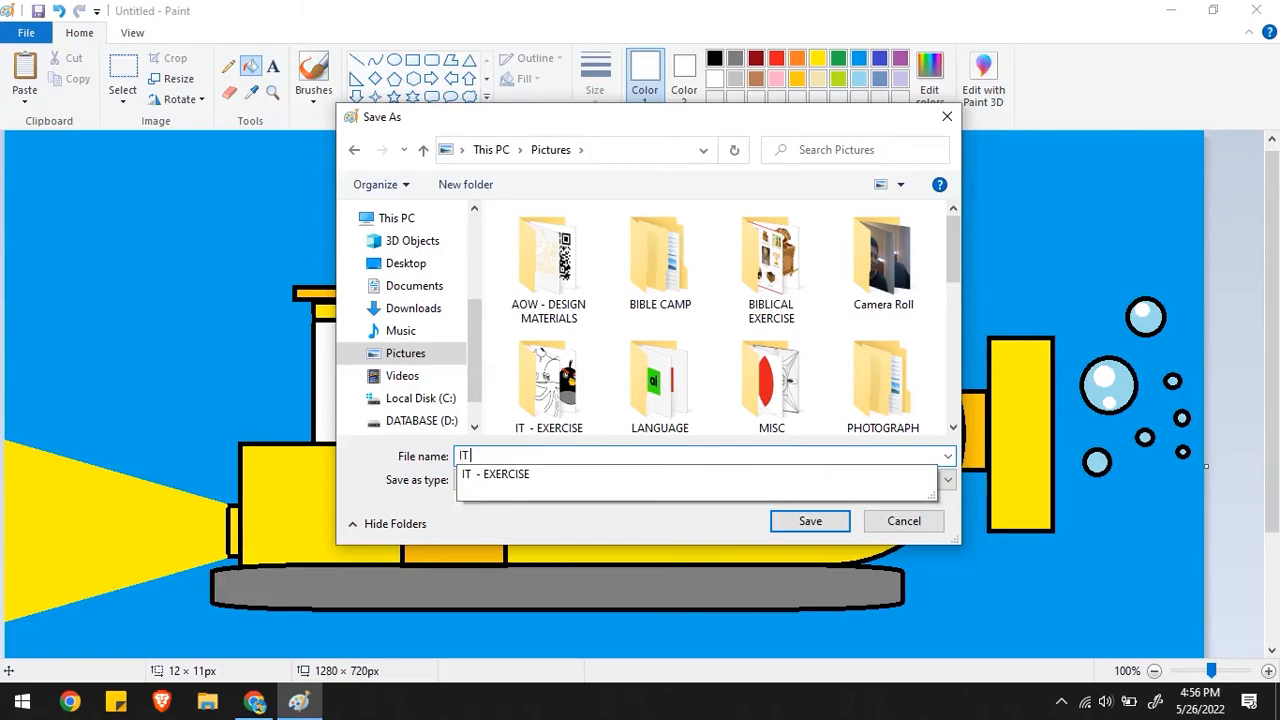
{"action": "type", "text": " ##"}
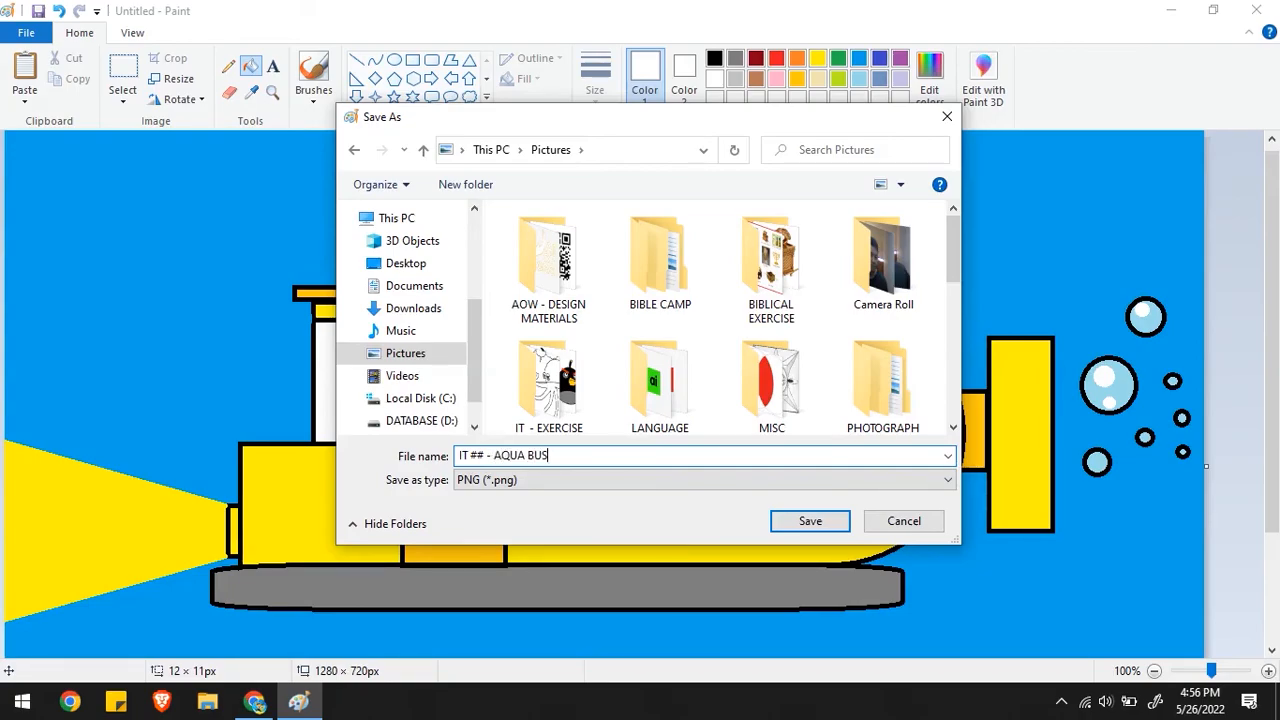
{"action": "type", "text": "- AQUA BUS YOURNAME"}
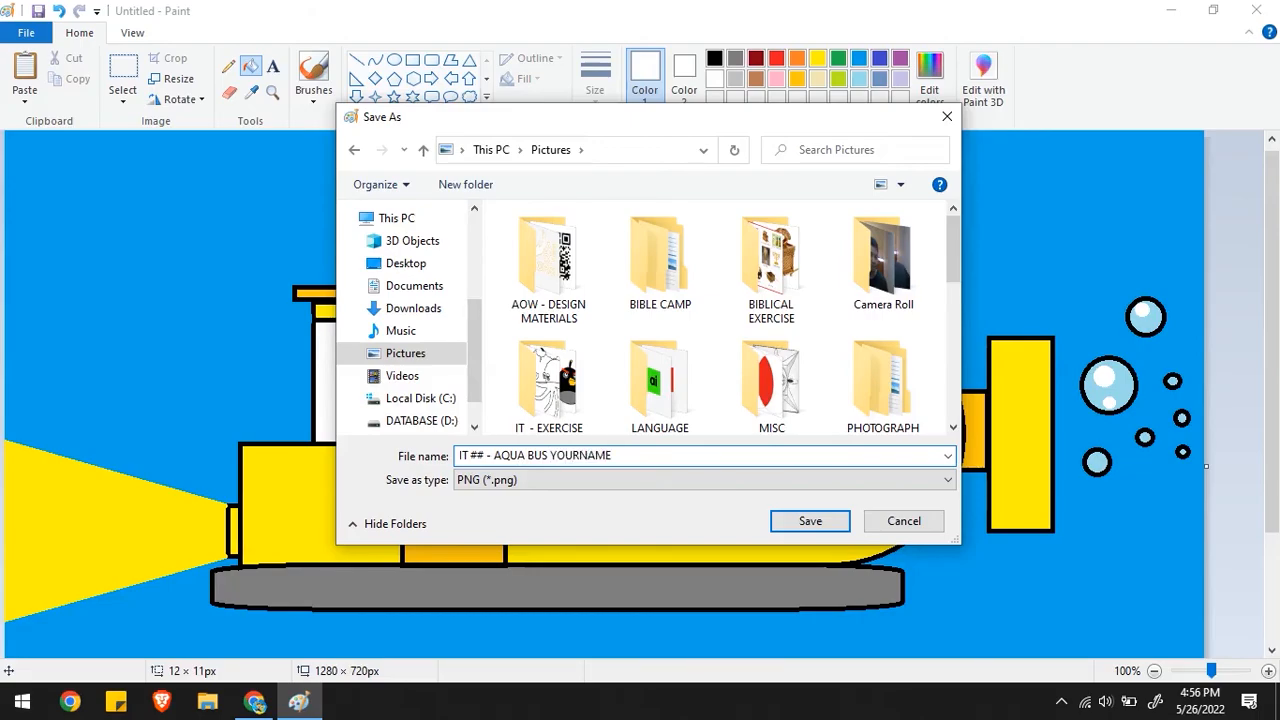
{"action": "left_click", "coordinate": [806, 528]}
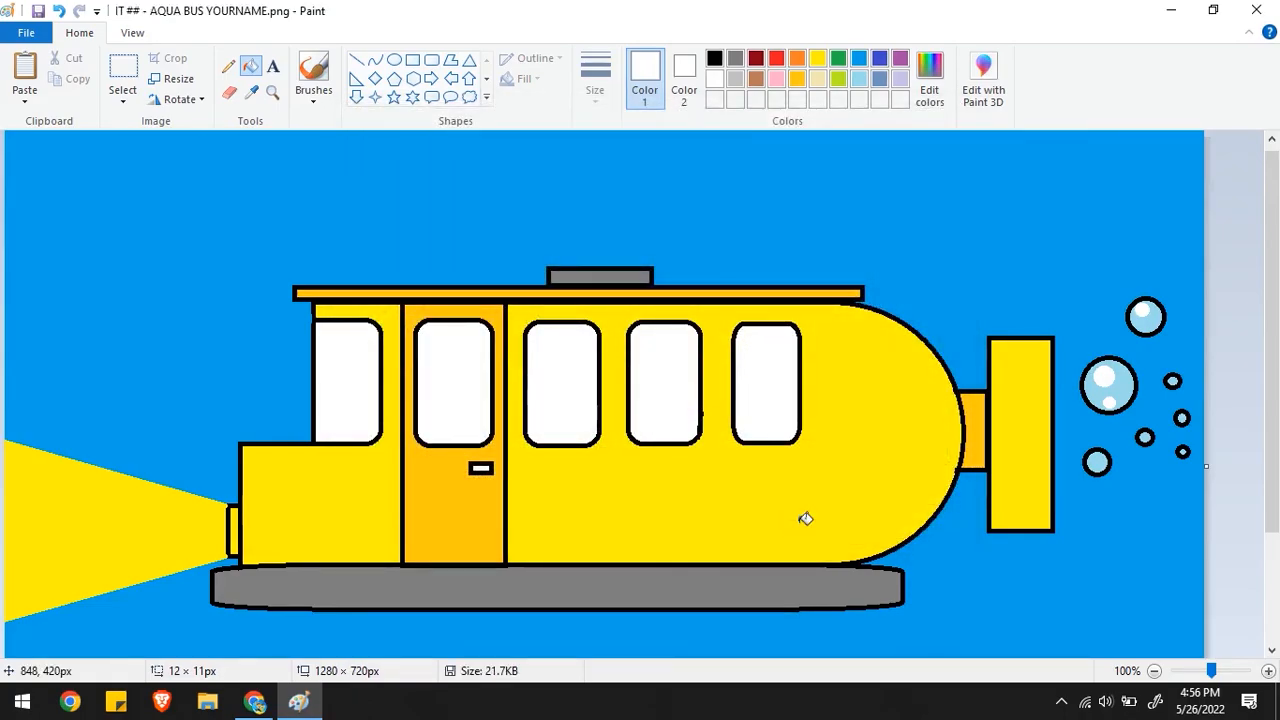